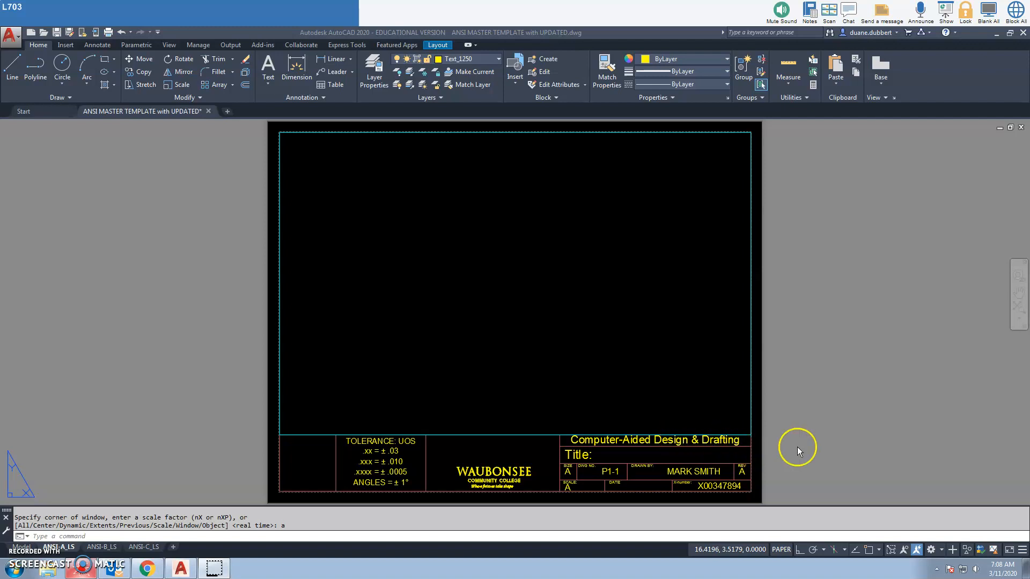
Activate model space inside the ANSI-A layout's viewport and return to paper space.
{"action": "middle_click_drag", "start_coordinate": [771, 443], "coordinate": [766, 423]}
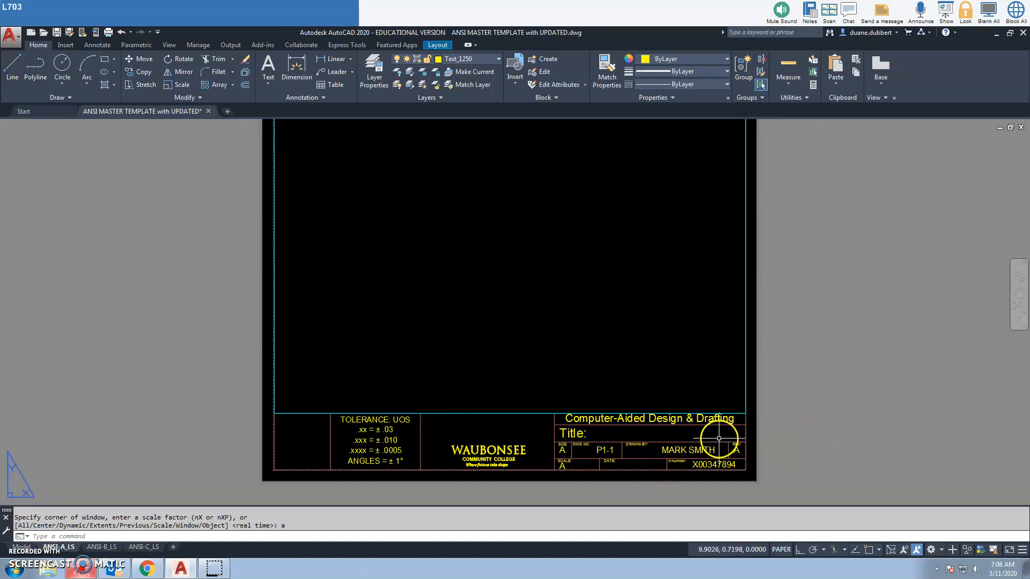
{"action": "middle_click_drag", "start_coordinate": [625, 370], "coordinate": [617, 383]}
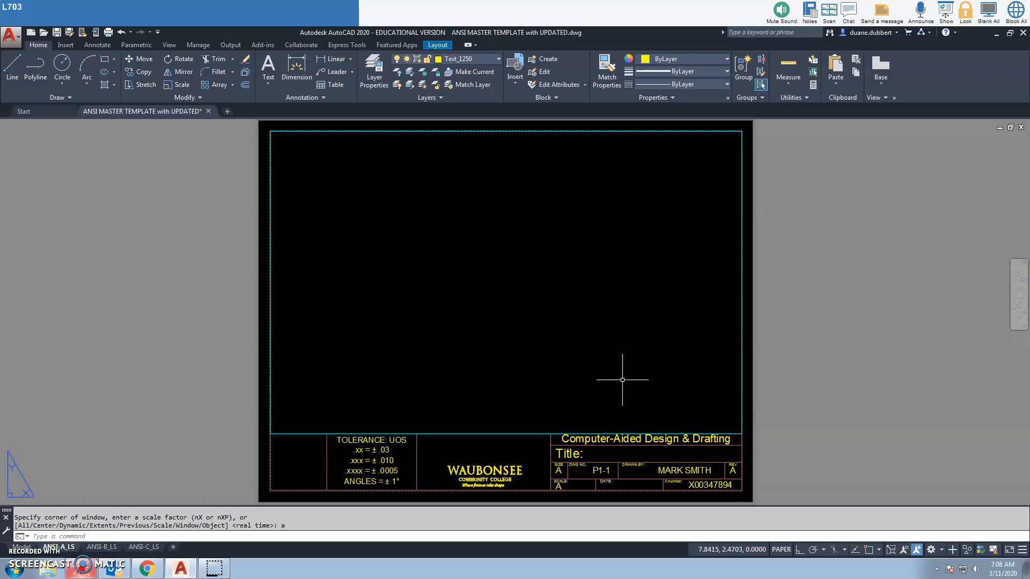
{"action": "double_click", "coordinate": [633, 315]}
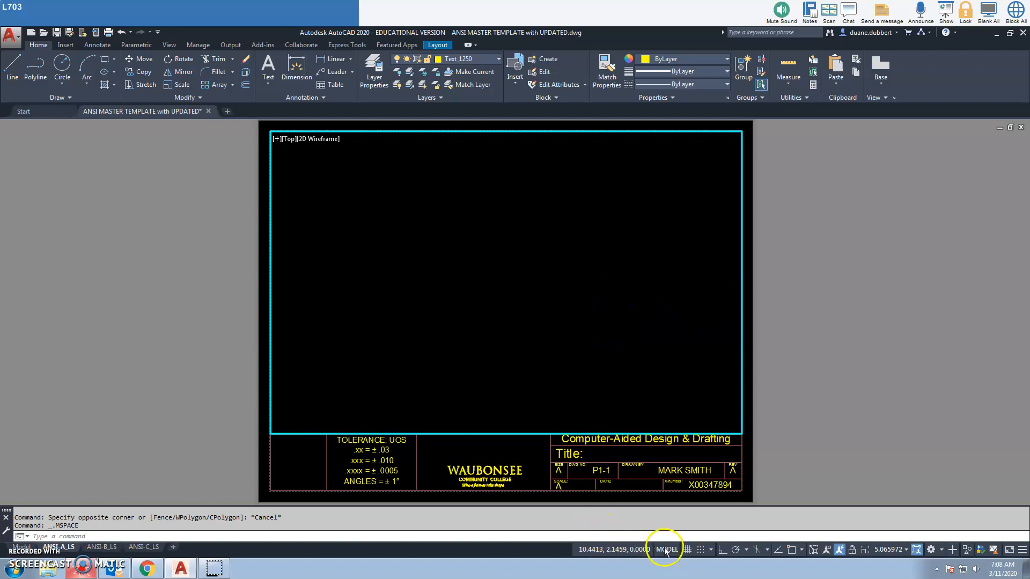
{"action": "double_click", "coordinate": [832, 311]}
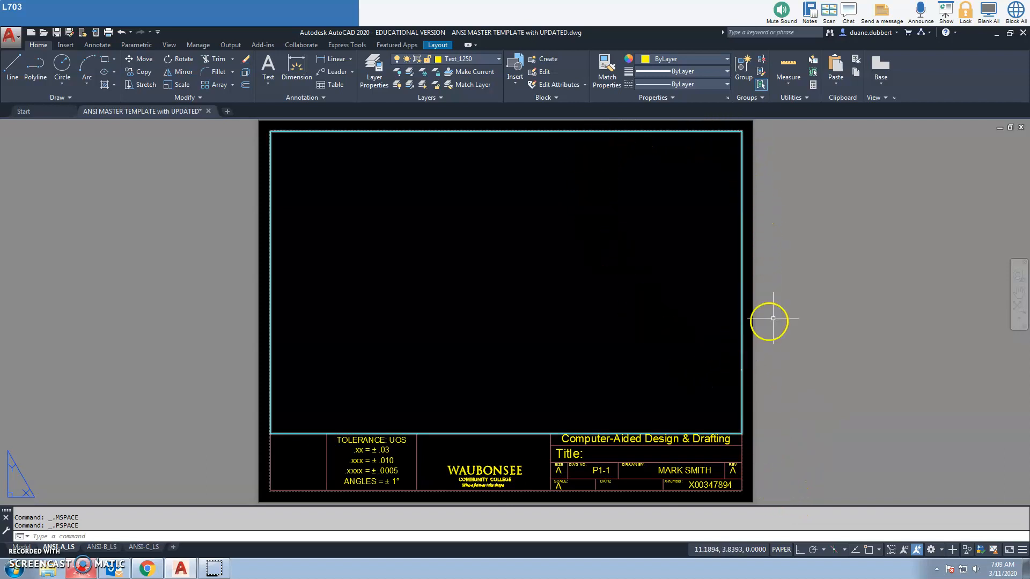
Turn the Viewports layer off and back on.
{"action": "left_click", "coordinate": [496, 60]}
{"action": "left_click", "coordinate": [398, 329]}
{"action": "left_click", "coordinate": [398, 329]}
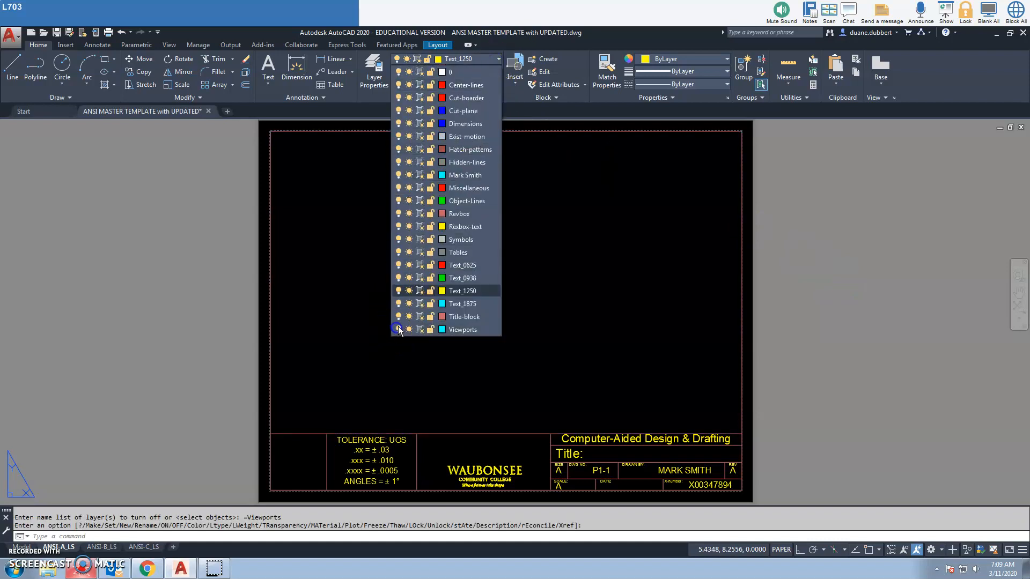
{"action": "left_click", "coordinate": [607, 303]}
Make MECHTEXT the current text style.
{"action": "type", "text": "style"}
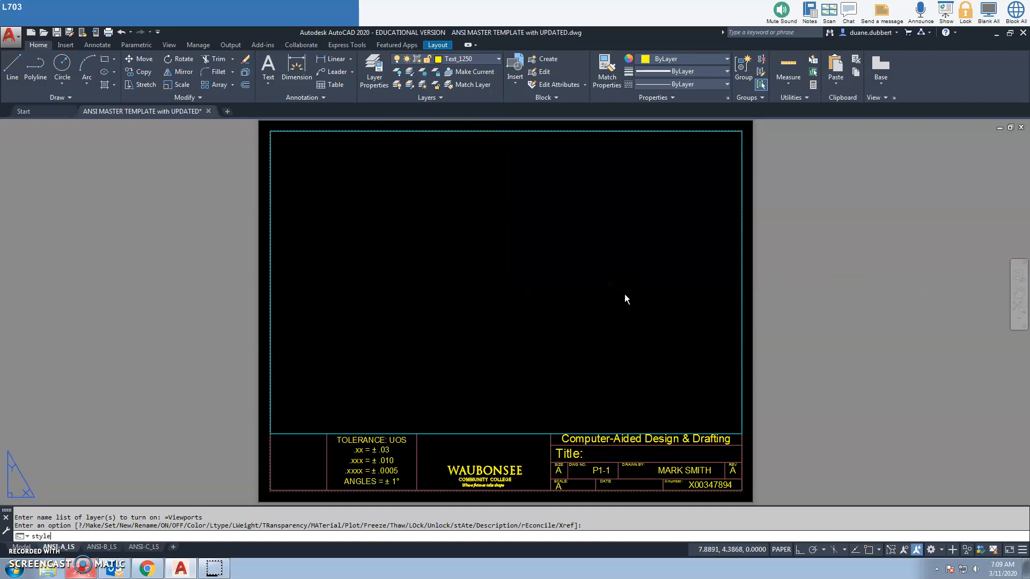
{"action": "key", "text": "Return"}
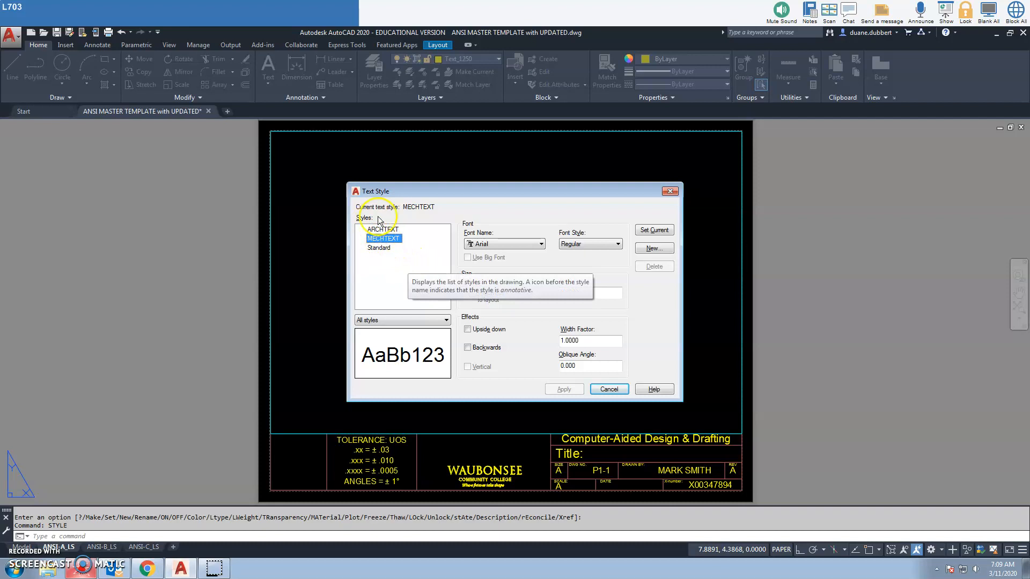
{"action": "left_click", "coordinate": [642, 231]}
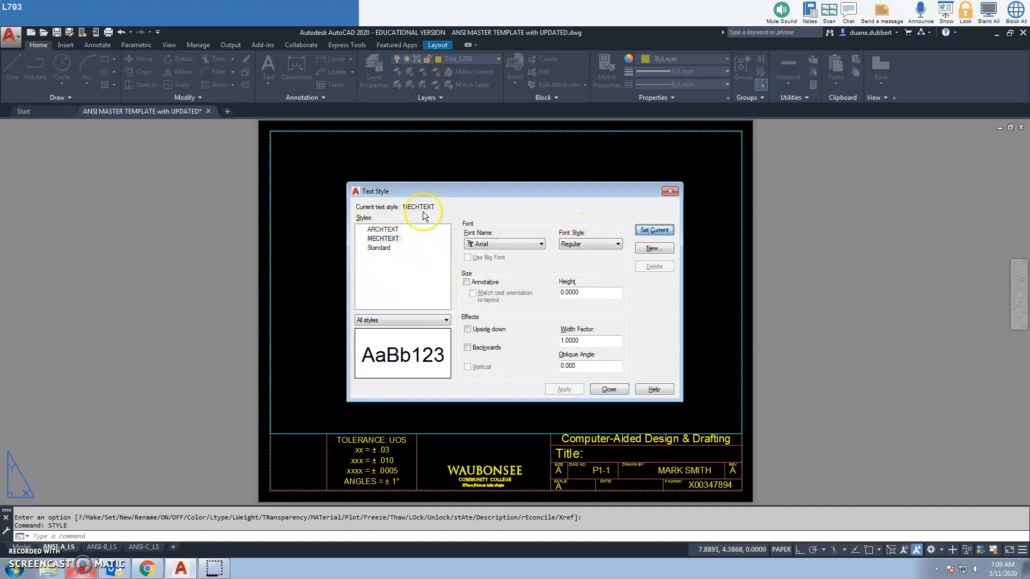
{"action": "left_click", "coordinate": [610, 391]}
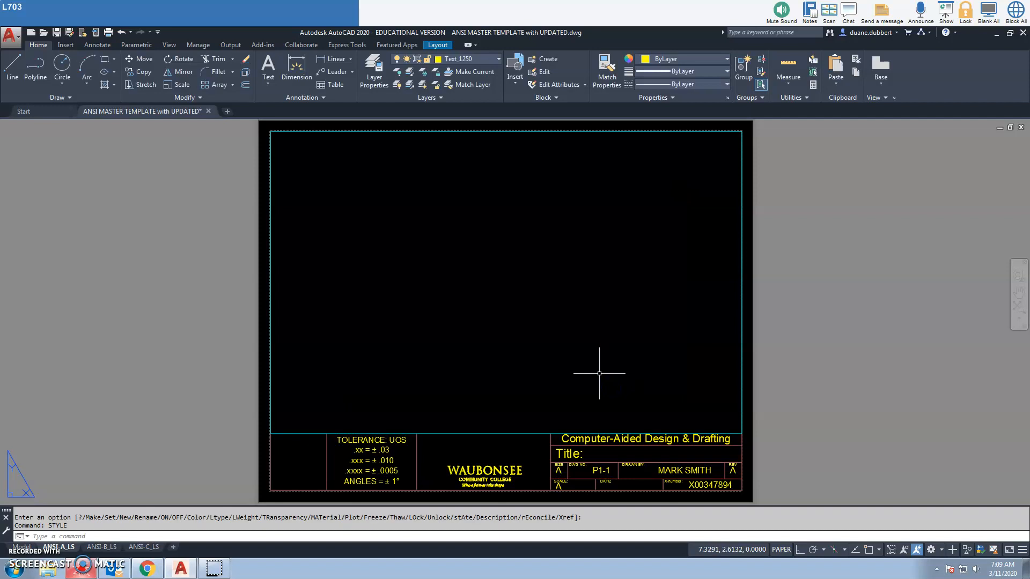
Insert an uppercase Filename field, filename only without extension, in the open area of the ANSI-A layout.
{"action": "type", "text": "field"}
{"action": "key", "text": "Return"}
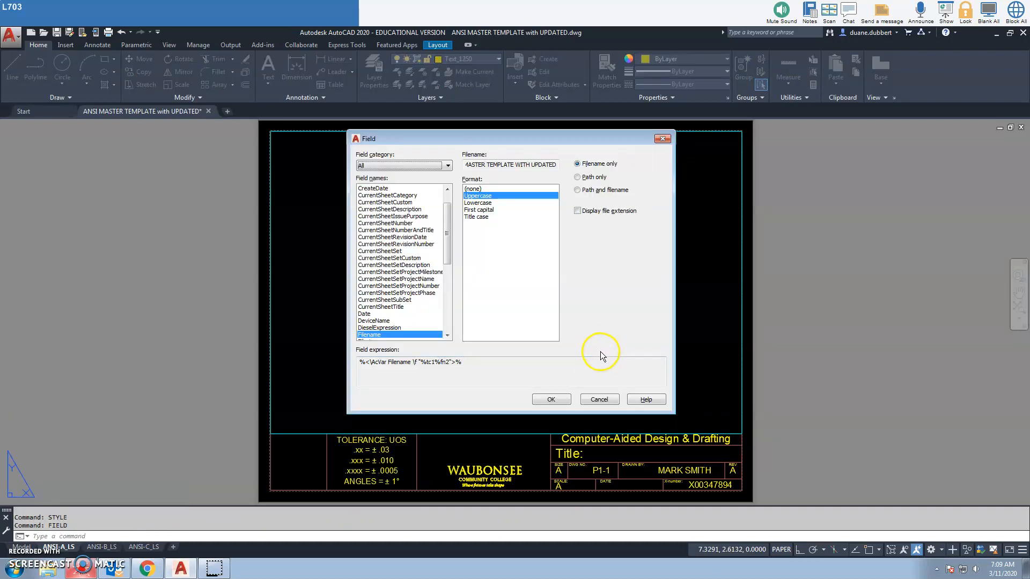
{"action": "left_click_drag", "start_coordinate": [449, 242], "coordinate": [450, 253]}
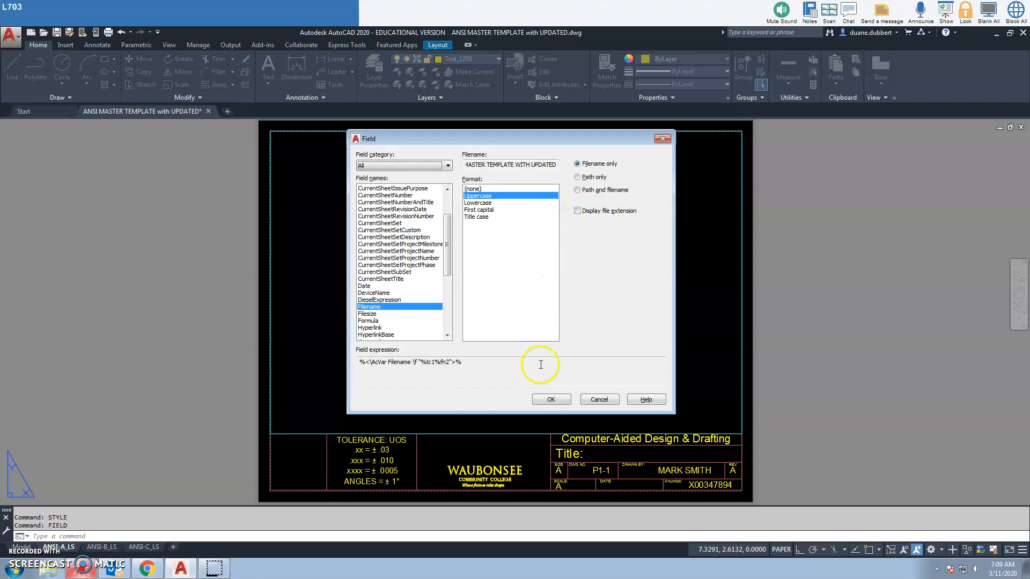
{"action": "left_click", "coordinate": [548, 398]}
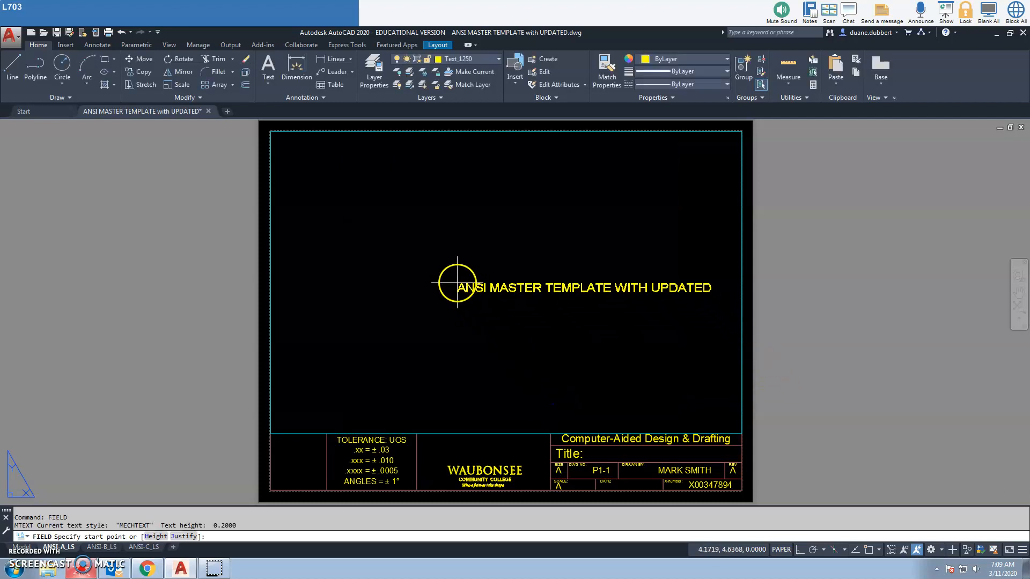
{"action": "left_click", "coordinate": [455, 286]}
{"action": "scroll", "coordinate": [590, 322], "scroll_direction": "up", "scroll_amount": 4}
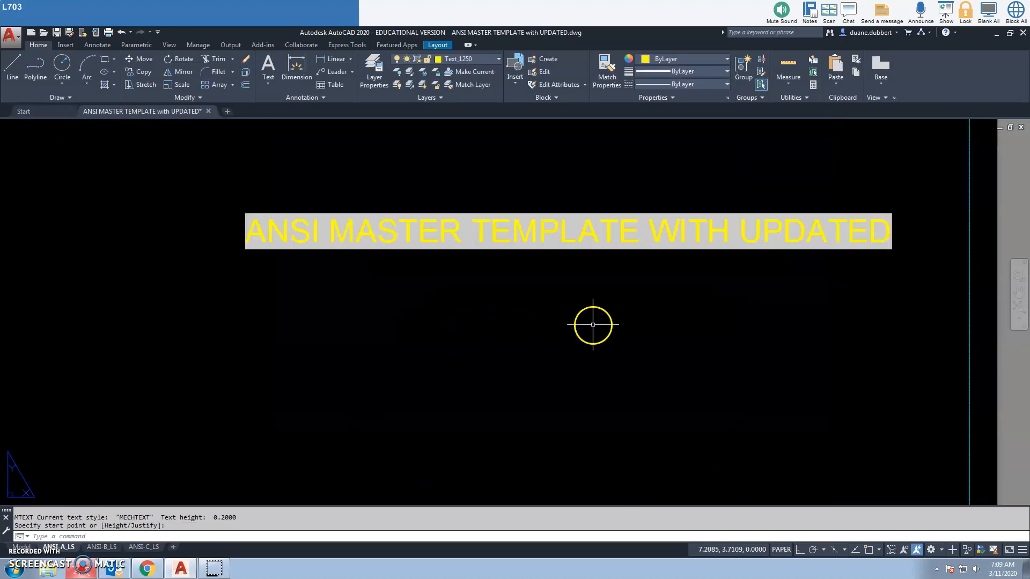
{"action": "scroll", "coordinate": [575, 339], "scroll_direction": "down", "scroll_amount": 3}
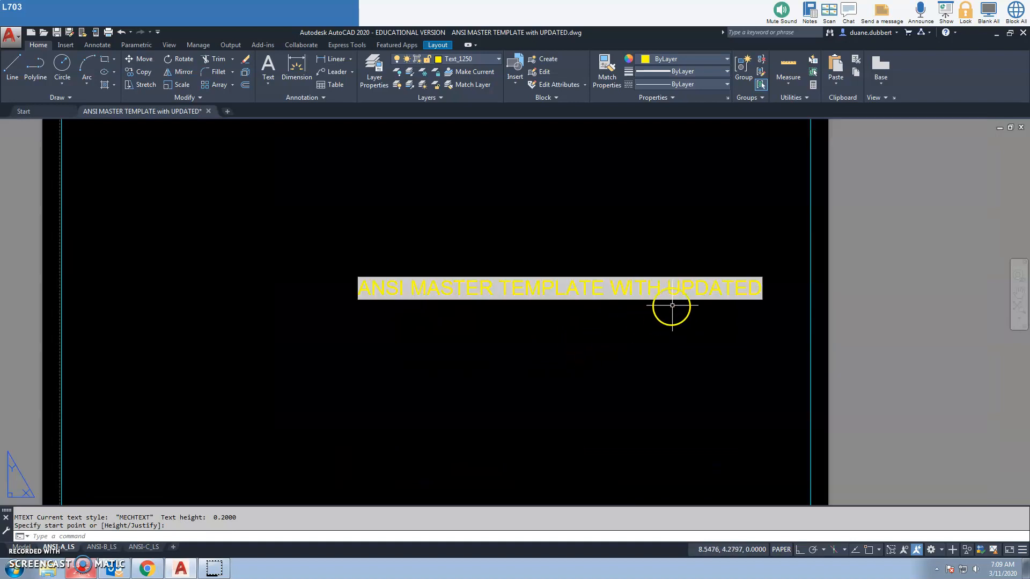
Set the filename field's text height to .1250.
{"action": "left_click", "coordinate": [684, 288]}
{"action": "double_click", "coordinate": [685, 288]}
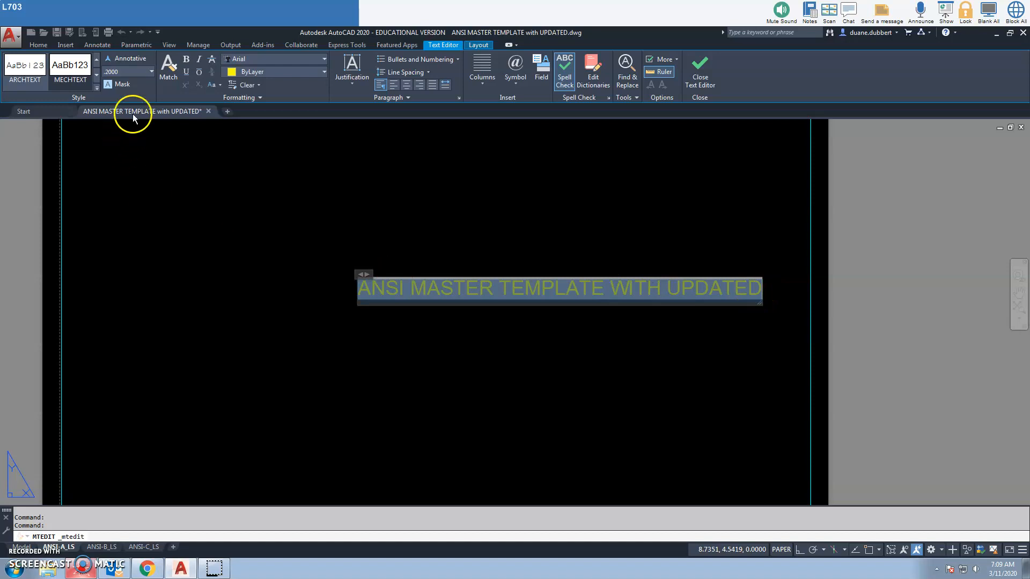
{"action": "left_click", "coordinate": [58, 72]}
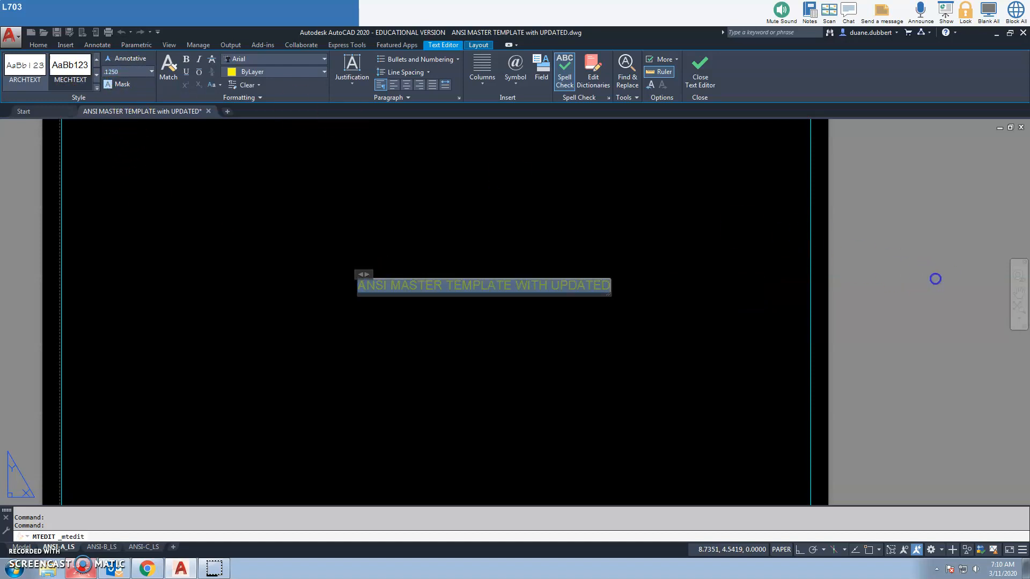
{"action": "left_click", "coordinate": [890, 291]}
{"action": "scroll", "coordinate": [890, 291], "scroll_direction": "down", "scroll_amount": 3}
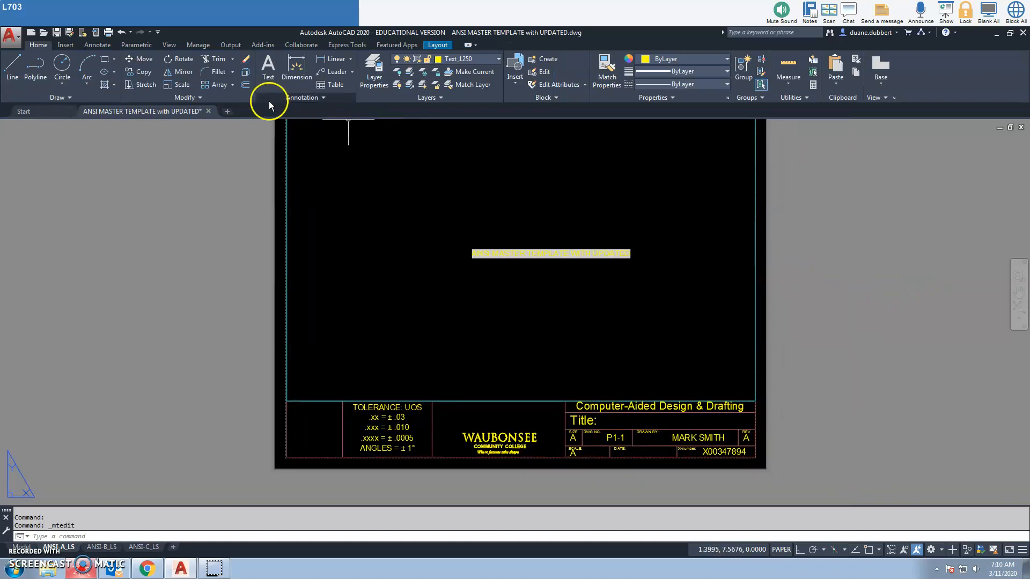
Move the filename field into the title block, directly after the "Title:" label.
{"action": "left_click", "coordinate": [136, 60]}
{"action": "left_click", "coordinate": [506, 255]}
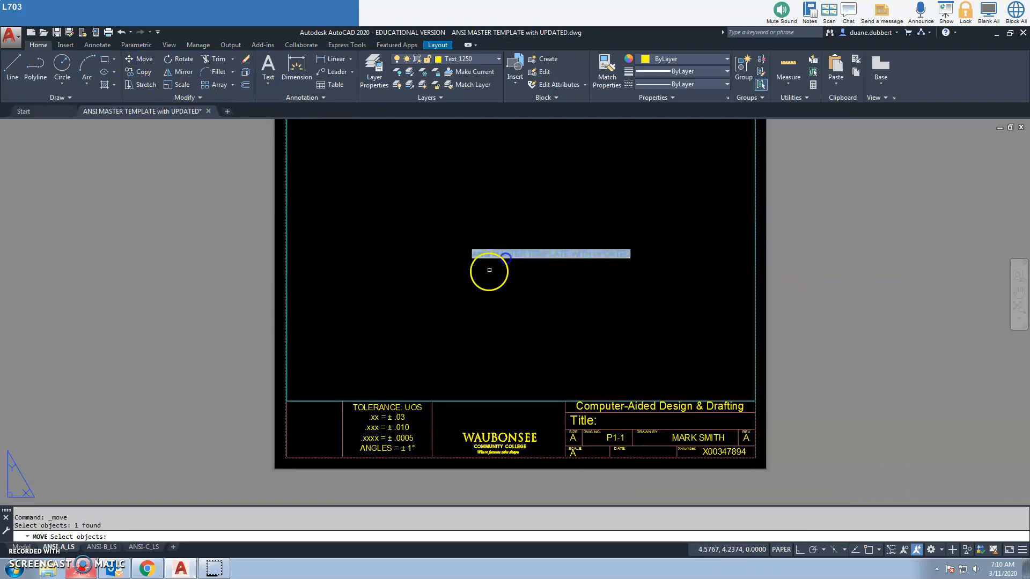
{"action": "key", "text": "Return"}
{"action": "left_click", "coordinate": [420, 269]}
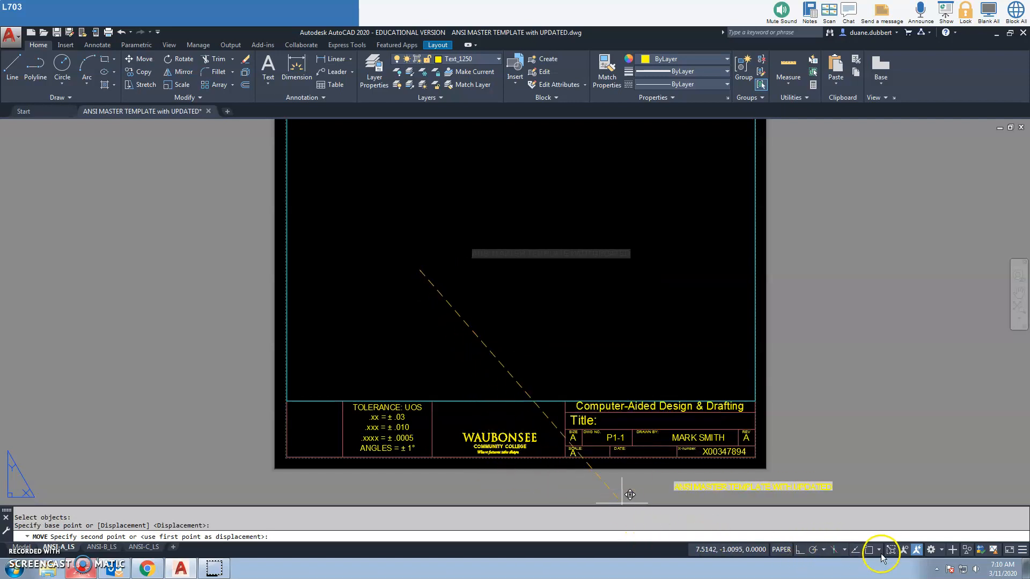
{"action": "scroll", "coordinate": [597, 452], "scroll_direction": "up", "scroll_amount": 4}
{"action": "middle_click_drag", "start_coordinate": [538, 425], "coordinate": [414, 389]}
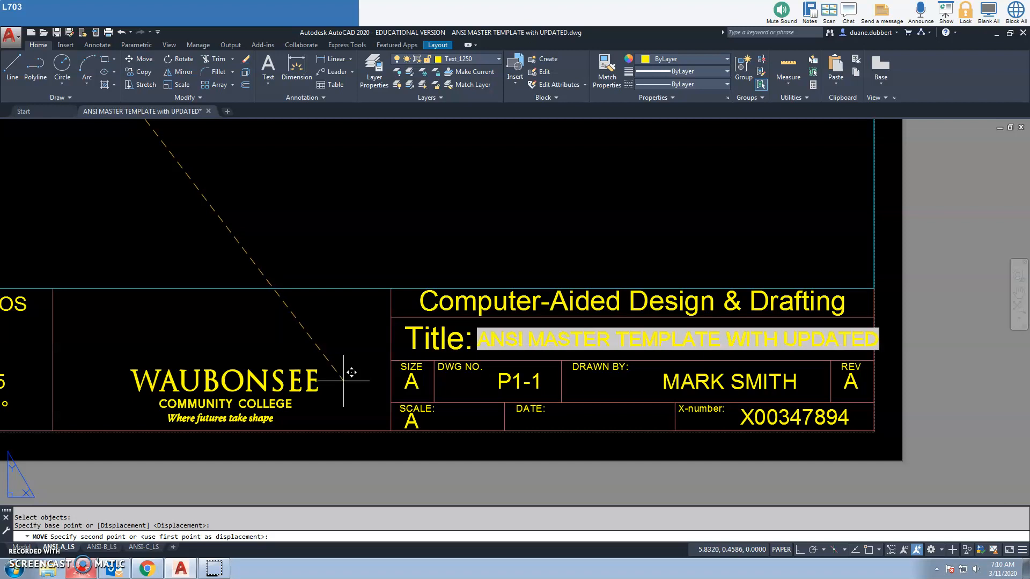
{"action": "left_click", "coordinate": [344, 381]}
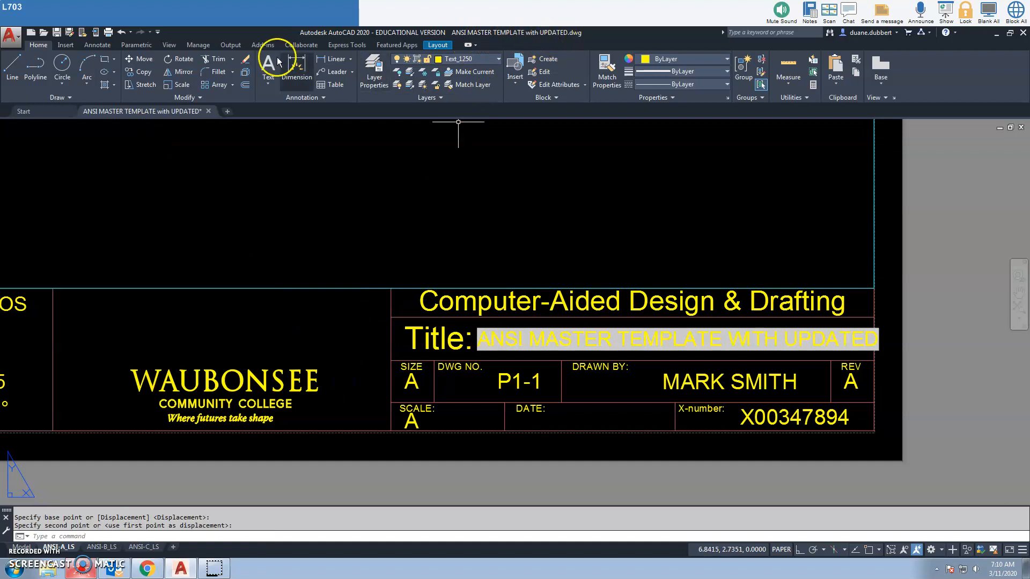
Save the drawing to the Desktop as ANSI MASTER TEMPLATE in AutoCAD 2018 Drawing format.
{"action": "left_click", "coordinate": [70, 33]}
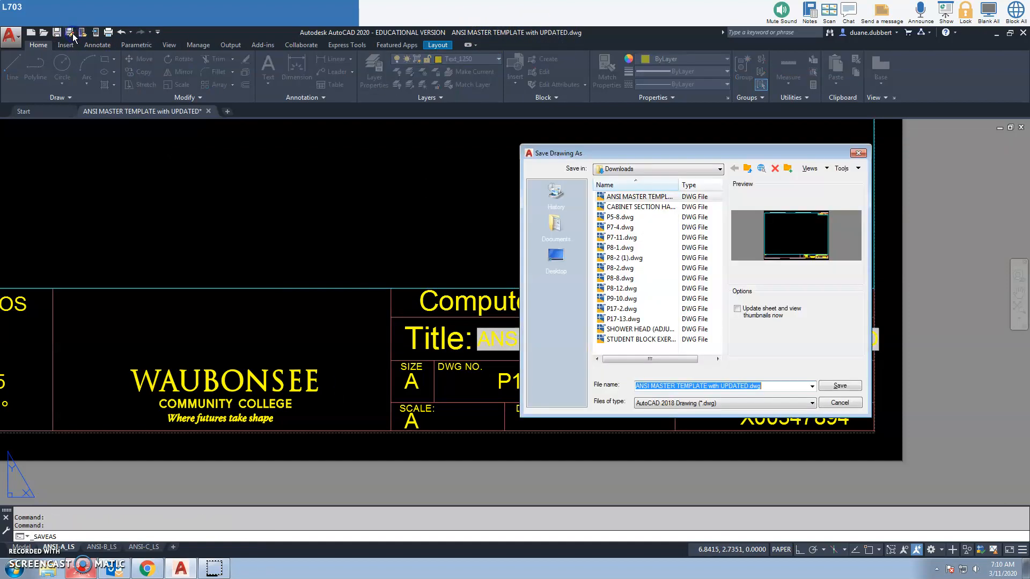
{"action": "left_click", "coordinate": [556, 257]}
{"action": "left_click", "coordinate": [766, 384]}
{"action": "double_click", "coordinate": [766, 384]}
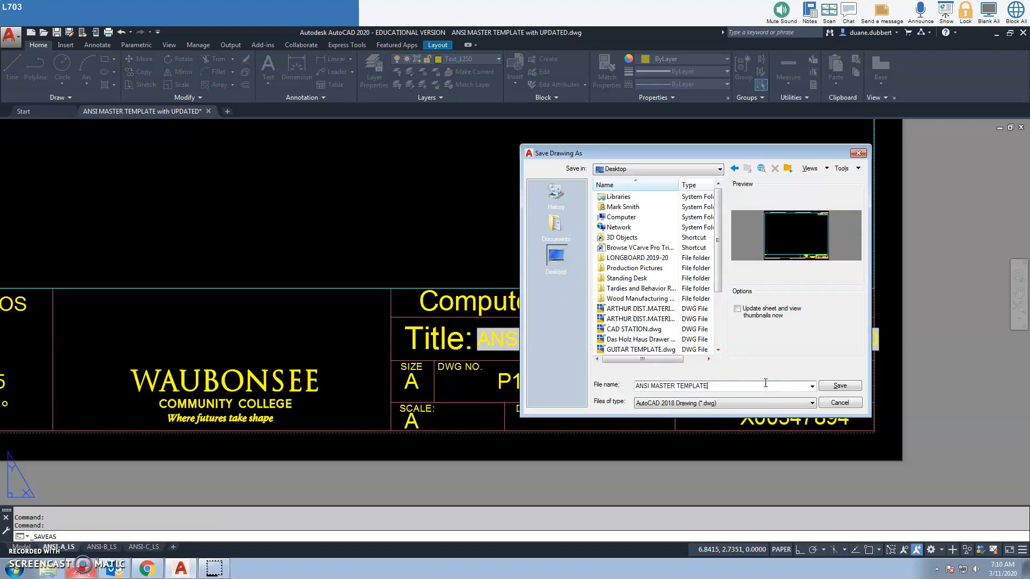
{"action": "left_click", "coordinate": [841, 386]}
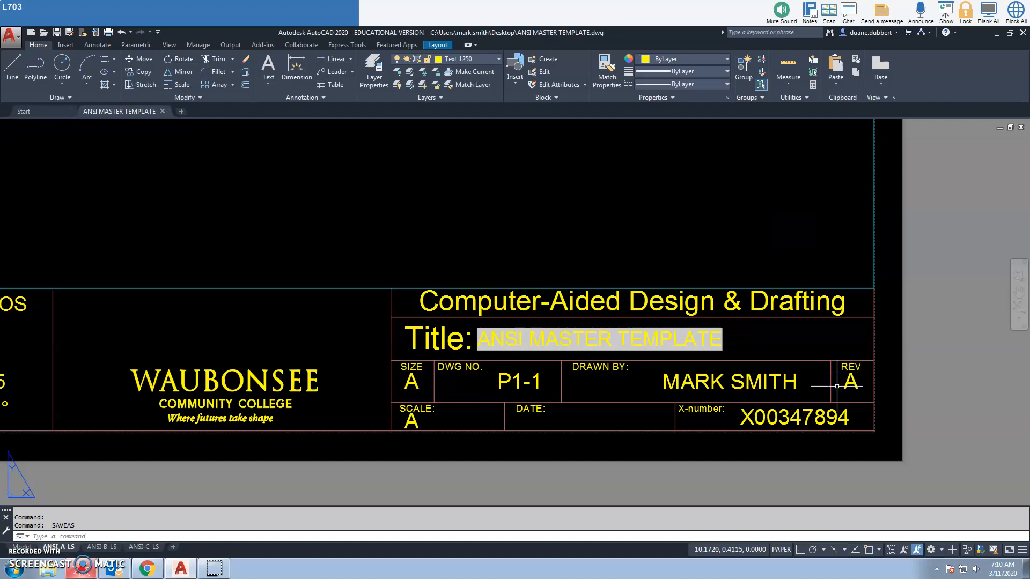
Nudge the filename field slightly right and down within the title row.
{"action": "scroll", "coordinate": [644, 373], "scroll_direction": "up", "scroll_amount": 2}
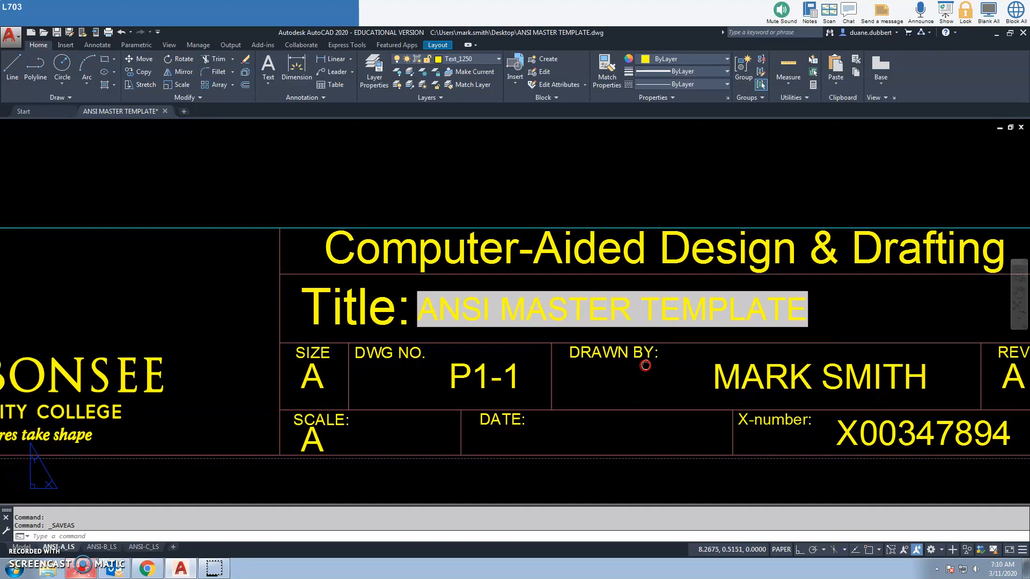
{"action": "left_click", "coordinate": [129, 59]}
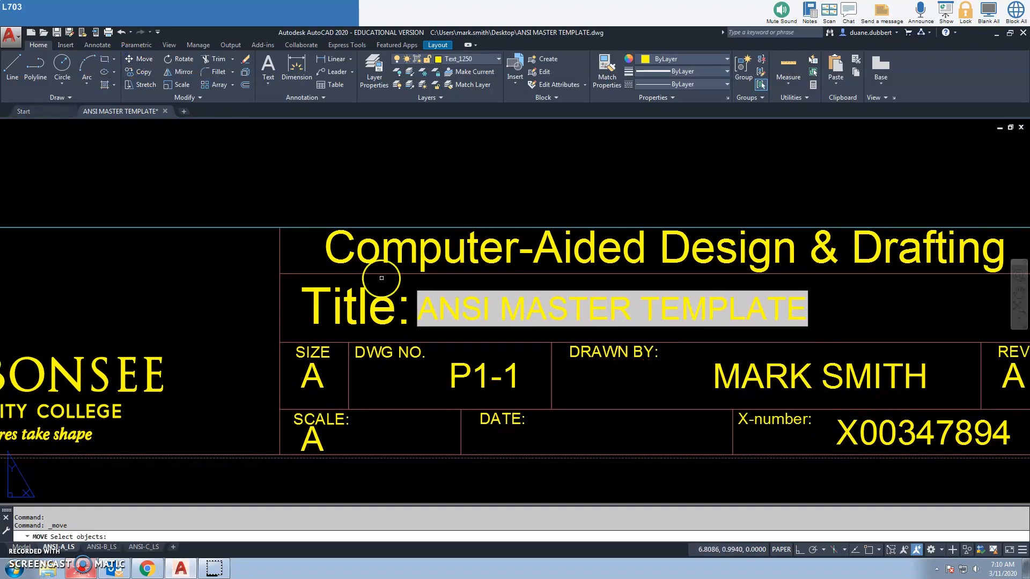
{"action": "left_click", "coordinate": [423, 291]}
{"action": "key", "text": "Return"}
{"action": "left_click", "coordinate": [236, 286]}
{"action": "left_click", "coordinate": [236, 290]}
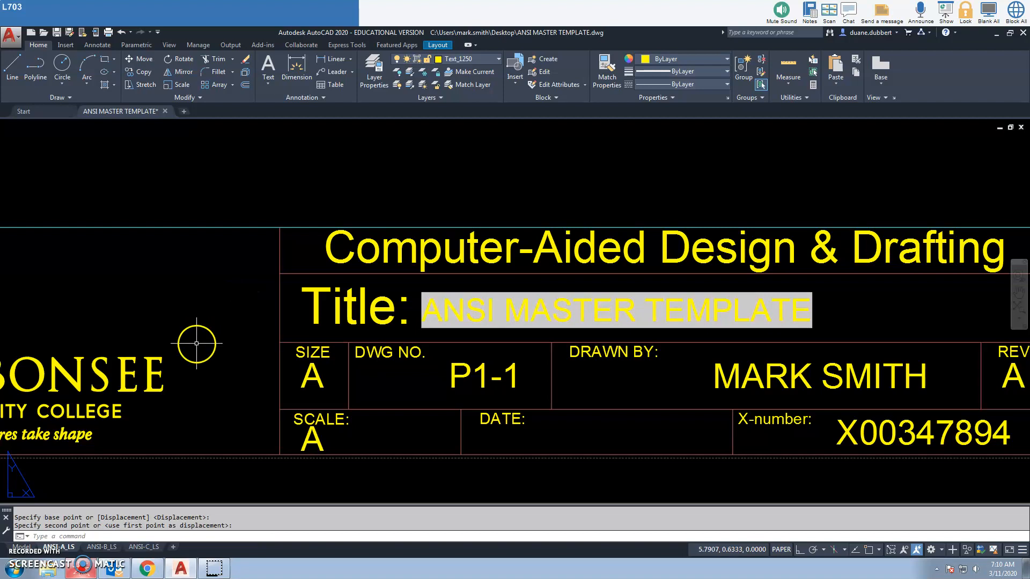
Delete the letter "A" from the SCALE box of the title block.
{"action": "scroll", "coordinate": [255, 380], "scroll_direction": "down", "scroll_amount": 5}
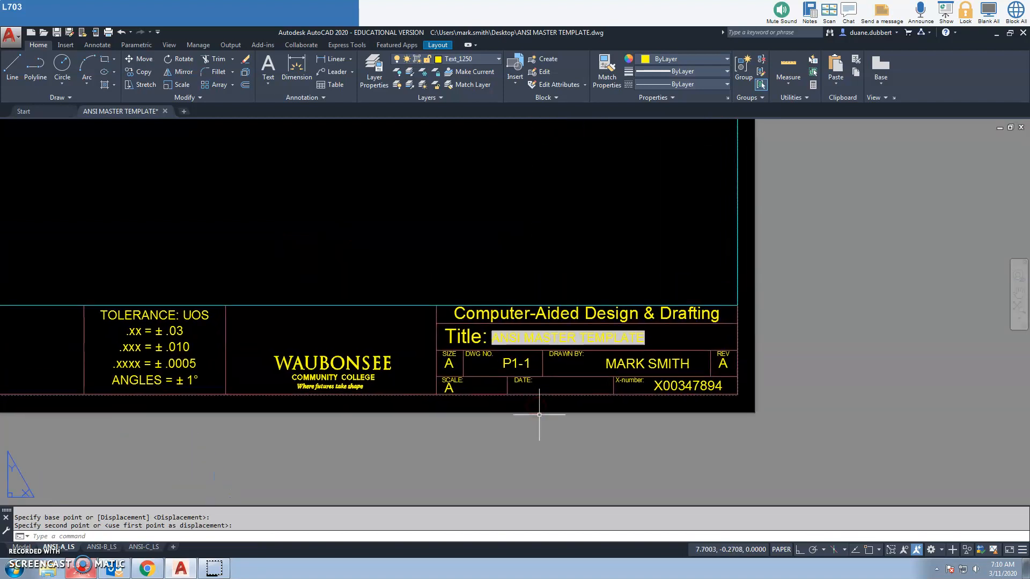
{"action": "scroll", "coordinate": [552, 361], "scroll_direction": "up", "scroll_amount": 2}
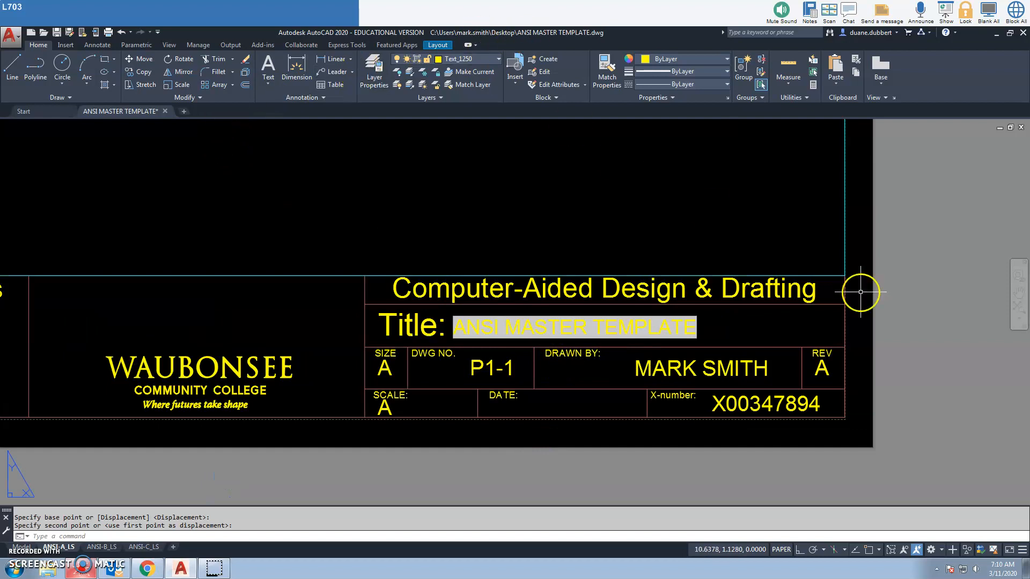
{"action": "scroll", "coordinate": [954, 343], "scroll_direction": "down", "scroll_amount": 2}
{"action": "middle_click_drag", "start_coordinate": [954, 344], "coordinate": [862, 345]}
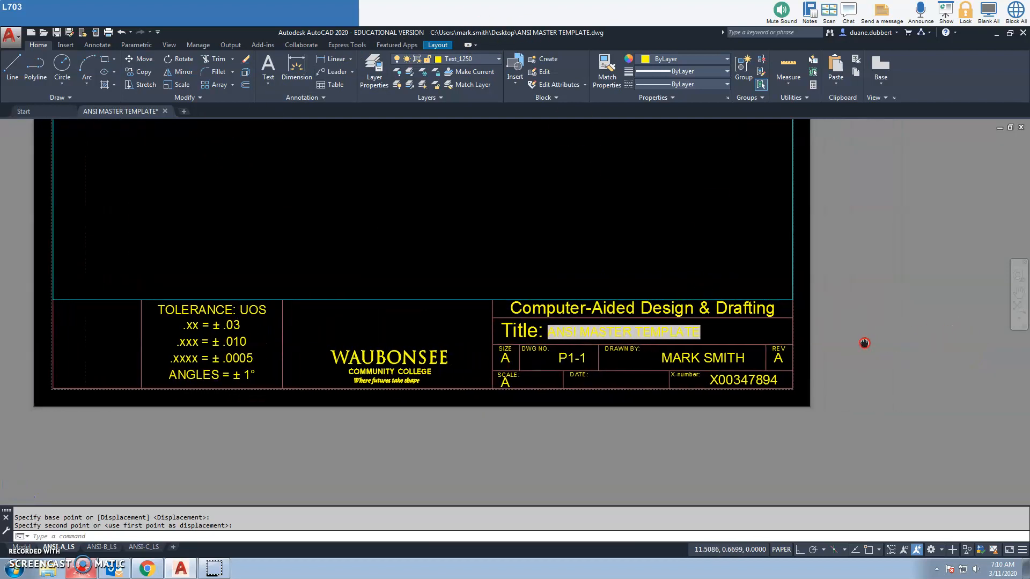
{"action": "scroll", "coordinate": [570, 436], "scroll_direction": "up", "scroll_amount": 2}
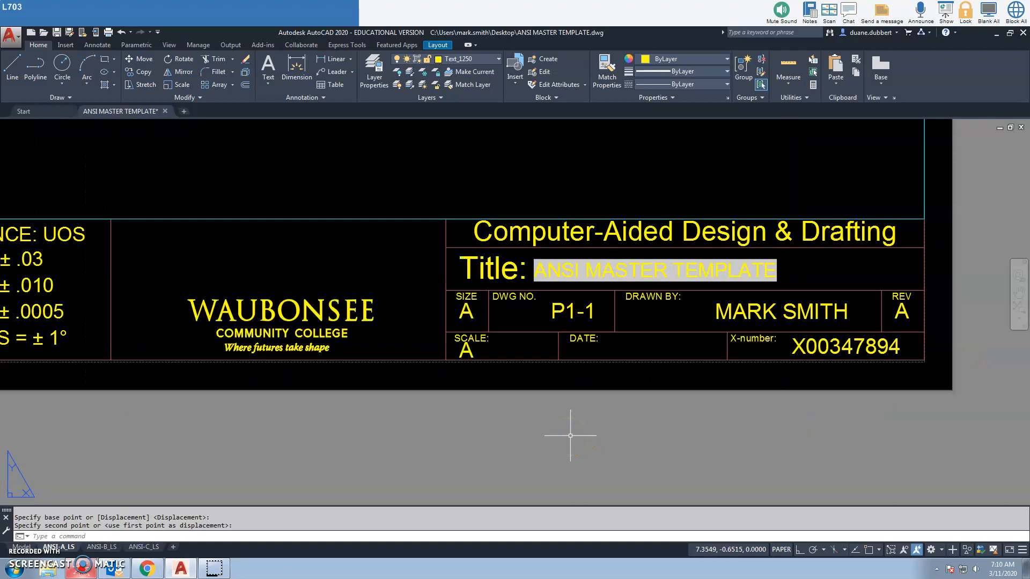
{"action": "left_click", "coordinate": [130, 59]}
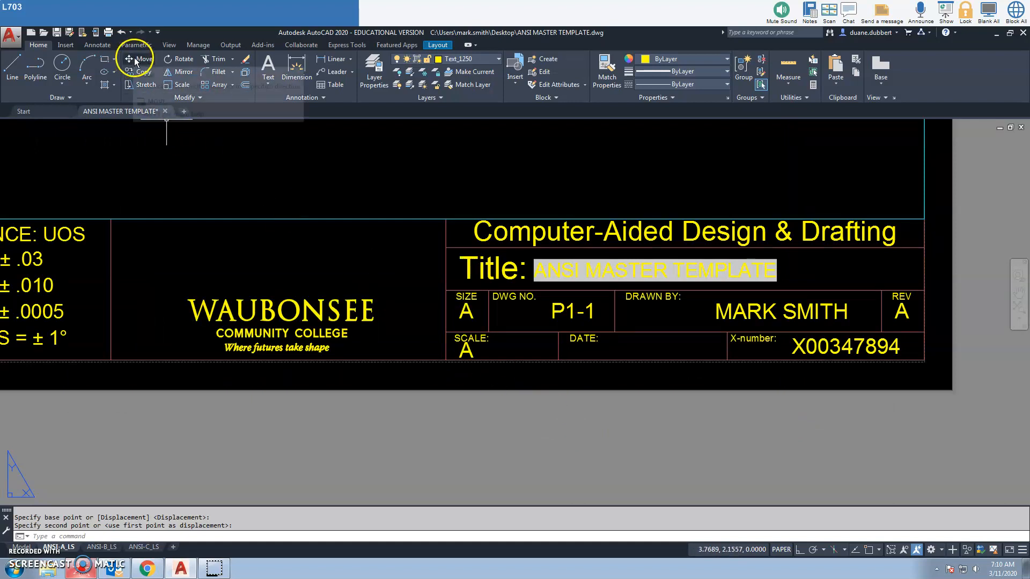
{"action": "left_click", "coordinate": [466, 350]}
{"action": "key", "text": "Delete"}
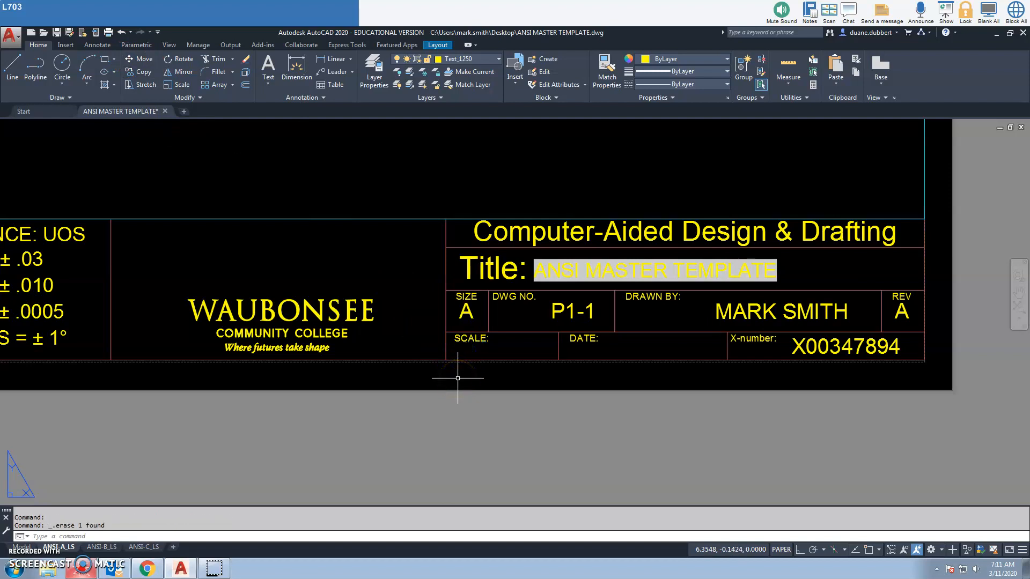
Start a new field of the Object type and pick the drawing viewport above the title block as its source.
{"action": "left_click", "coordinate": [461, 397]}
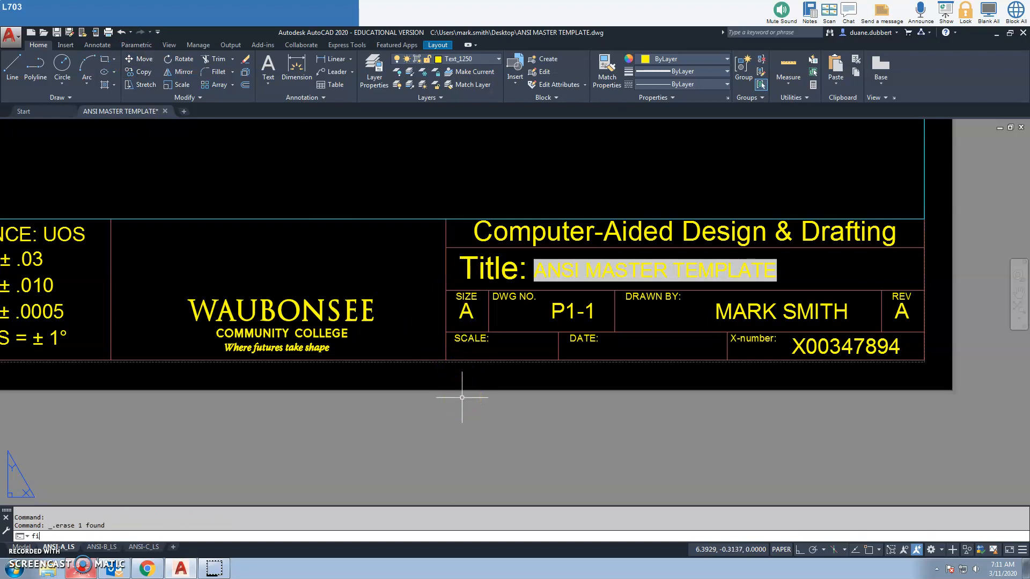
{"action": "key", "text": "Return"}
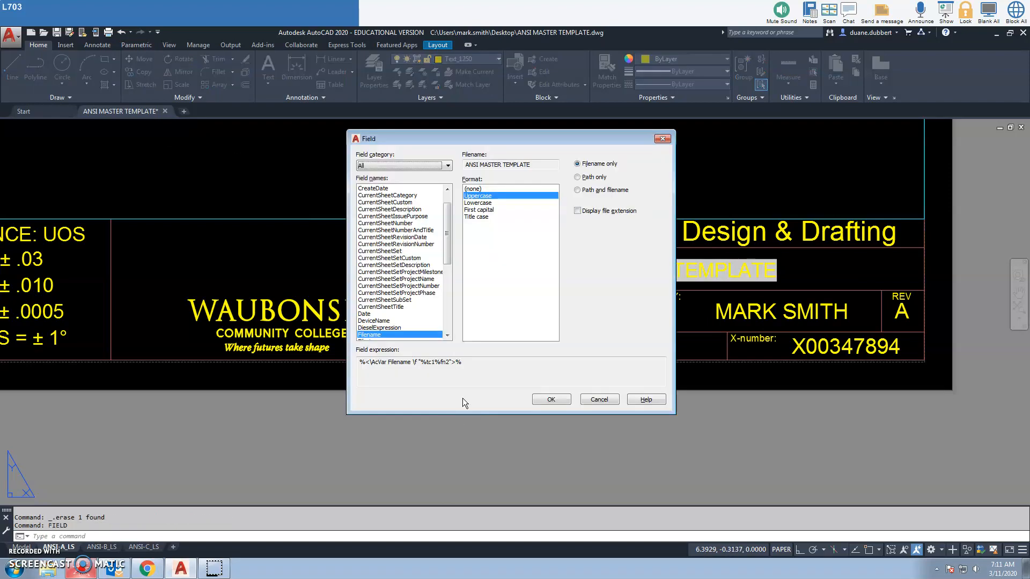
{"action": "left_click", "coordinate": [446, 250]}
{"action": "left_click_drag", "start_coordinate": [446, 251], "coordinate": [455, 320]}
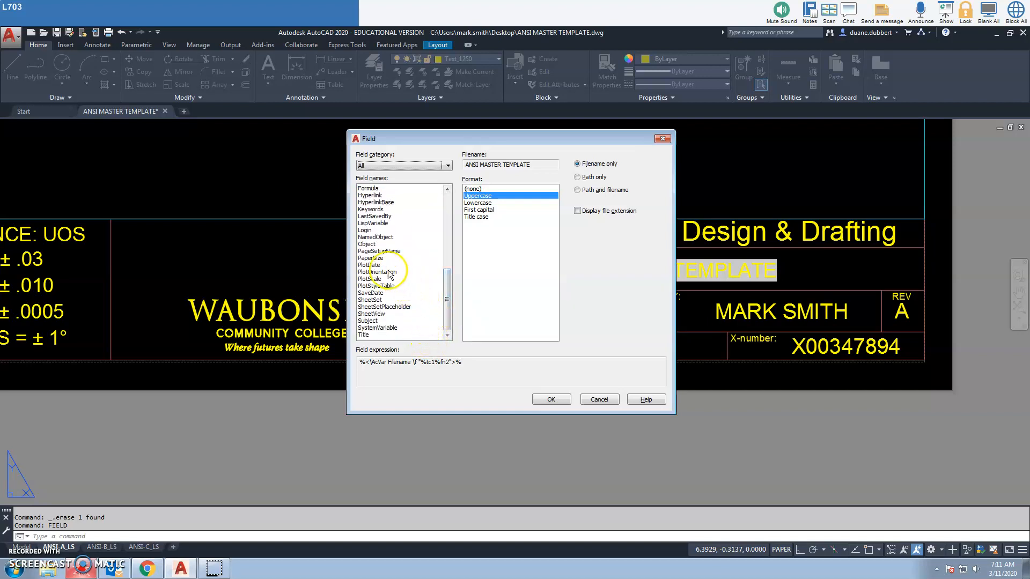
{"action": "left_click", "coordinate": [367, 245]}
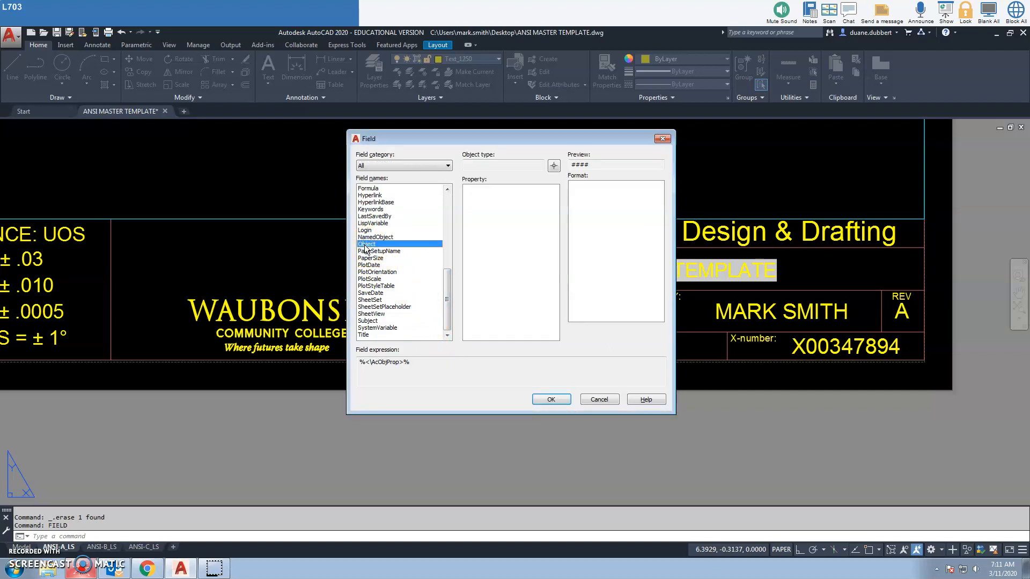
{"action": "left_click_drag", "start_coordinate": [440, 137], "coordinate": [470, 238]}
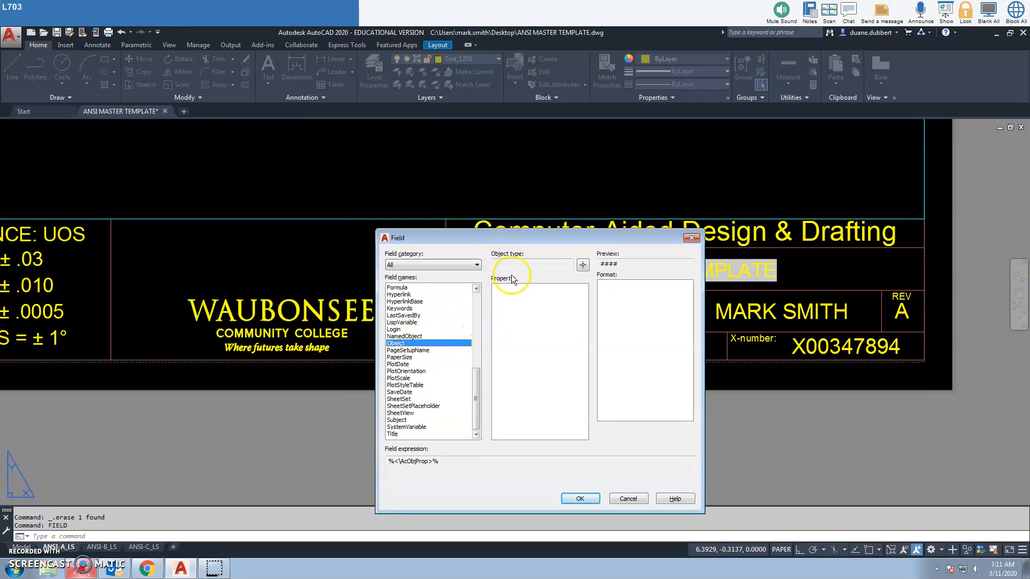
{"action": "left_click", "coordinate": [583, 266]}
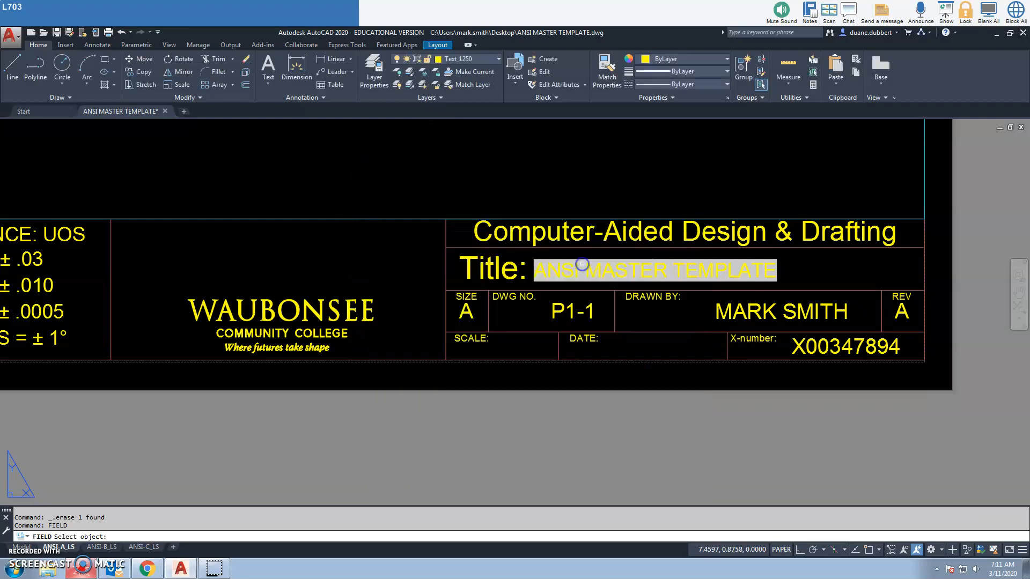
{"action": "left_click", "coordinate": [923, 152]}
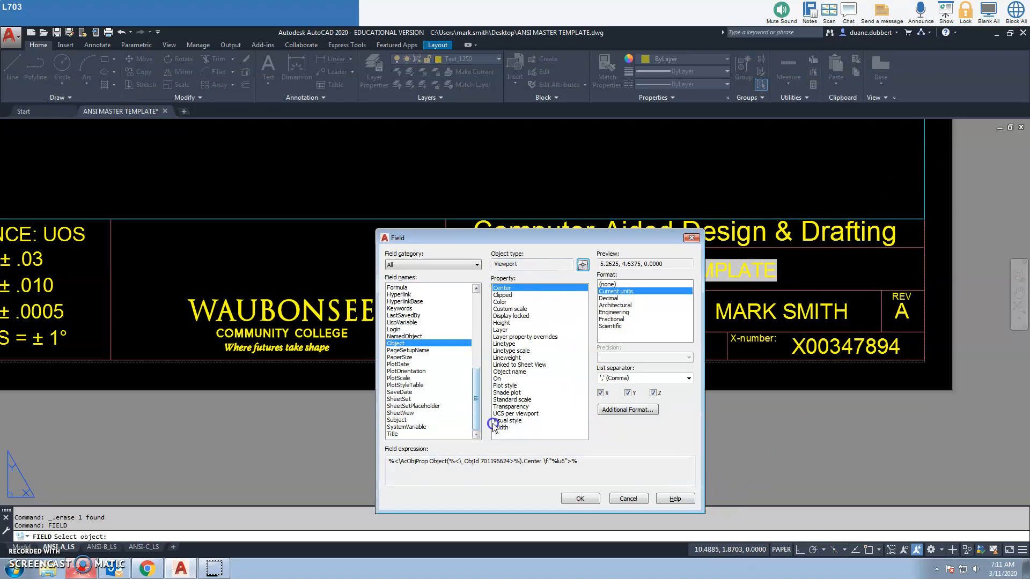
Set the field to the viewport's Standard scale property in Uppercase format and place it just above the title block.
{"action": "left_click", "coordinate": [507, 400]}
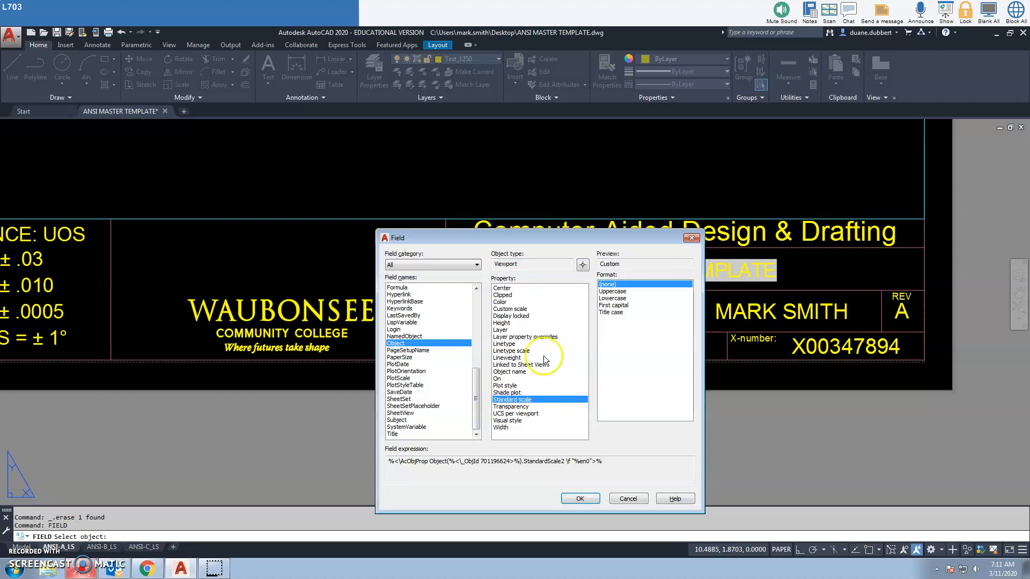
{"action": "left_click", "coordinate": [608, 292]}
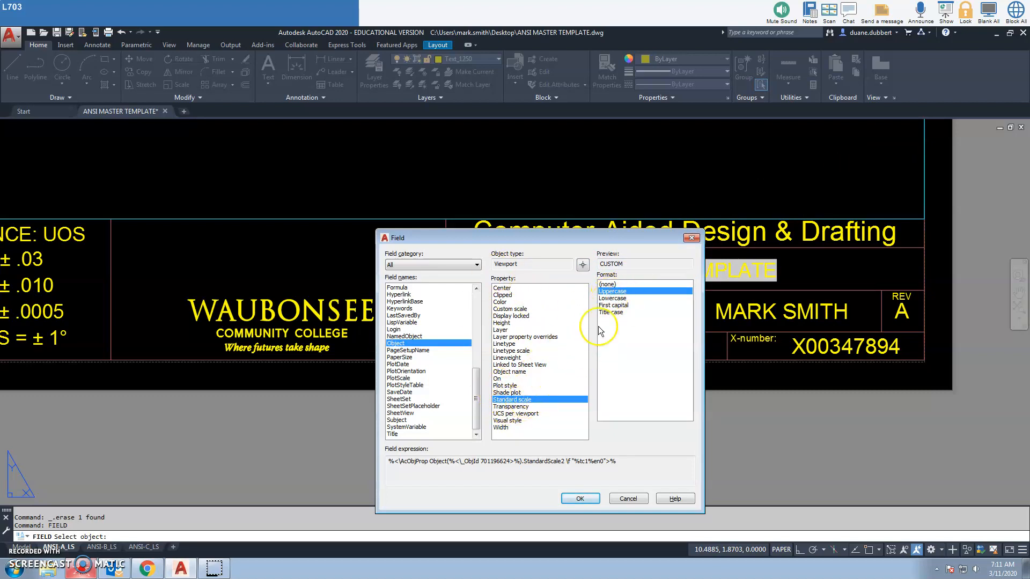
{"action": "left_click", "coordinate": [570, 499]}
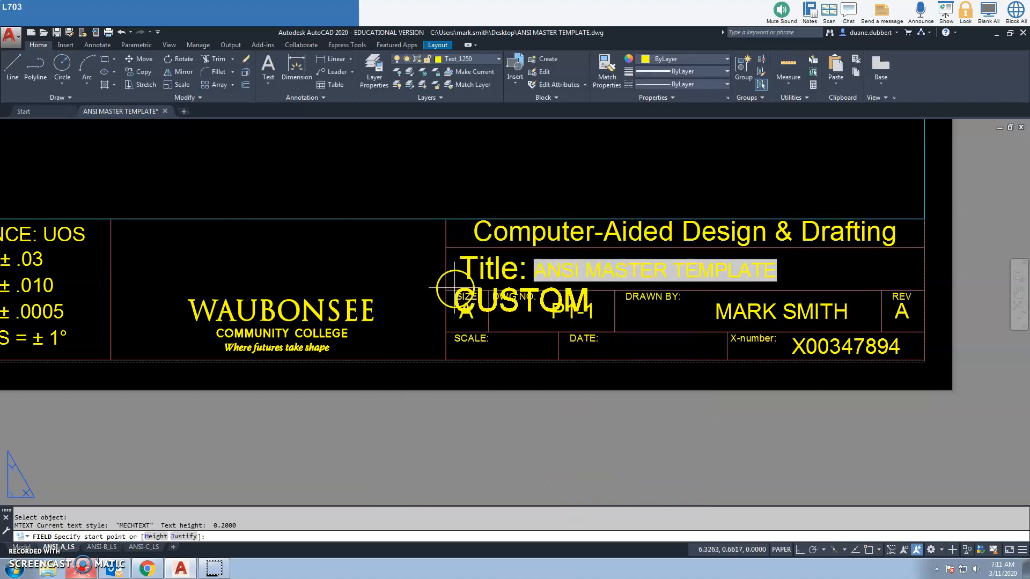
{"action": "left_click", "coordinate": [433, 165]}
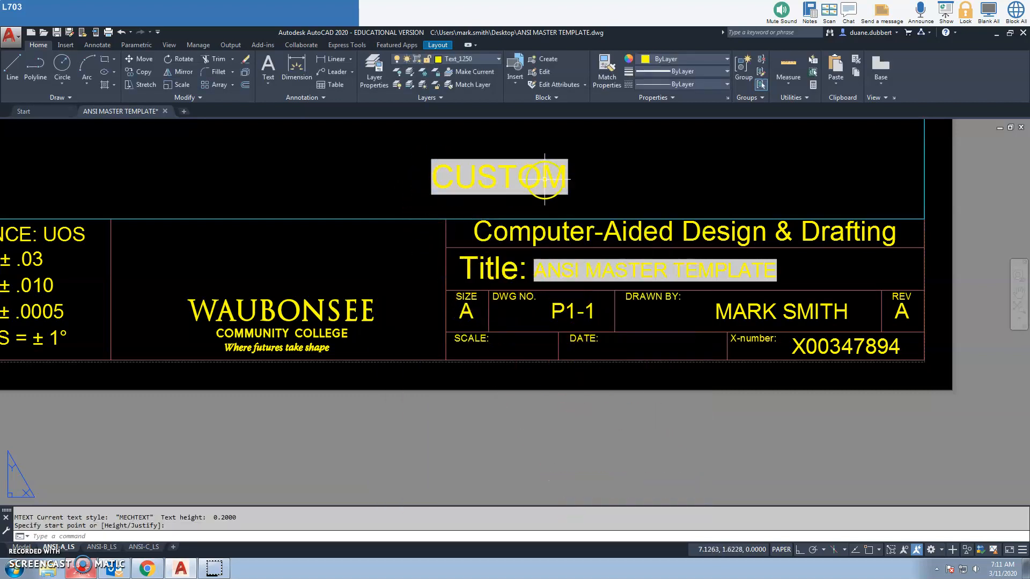
Set the text height of the viewport scale field to .1250.
{"action": "double_click", "coordinate": [563, 174]}
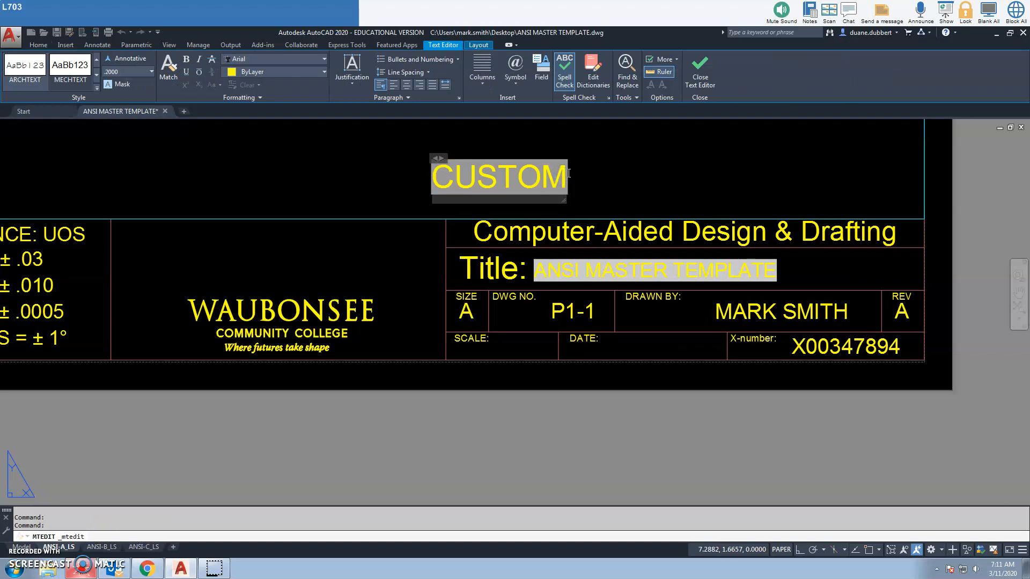
{"action": "left_click", "coordinate": [567, 174]}
{"action": "left_click", "coordinate": [133, 73]}
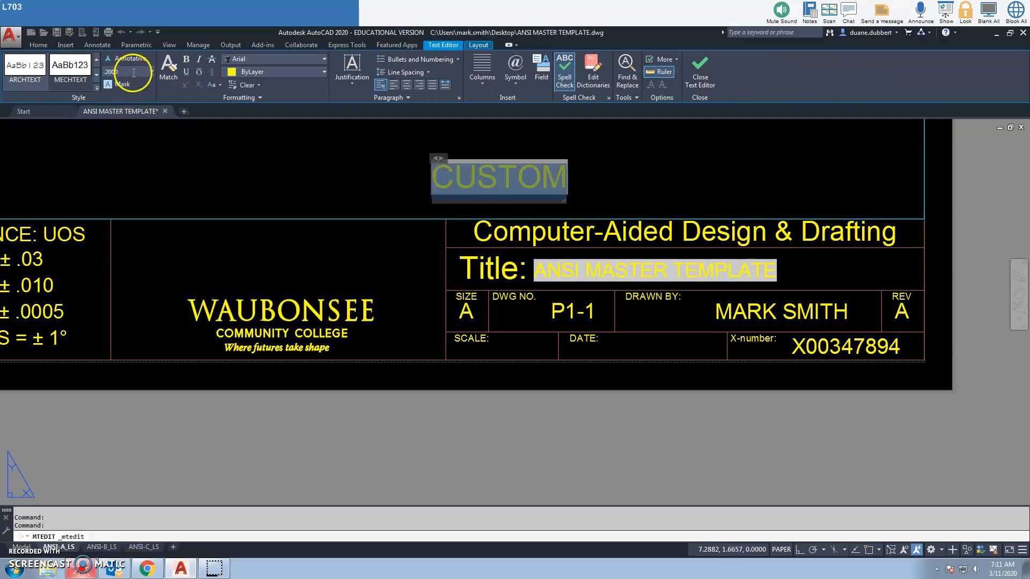
{"action": "left_click", "coordinate": [82, 86]}
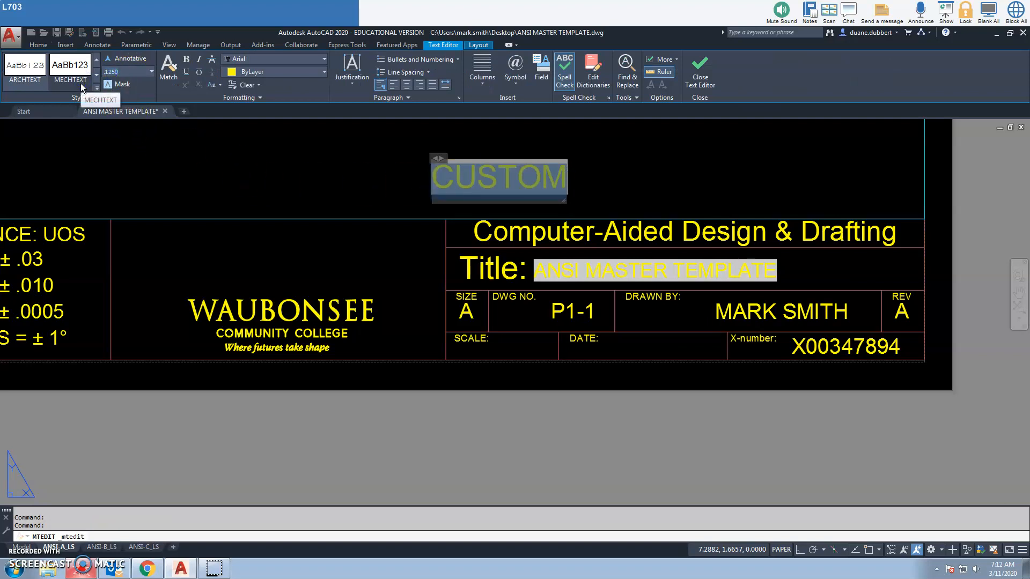
{"action": "key", "text": "Return"}
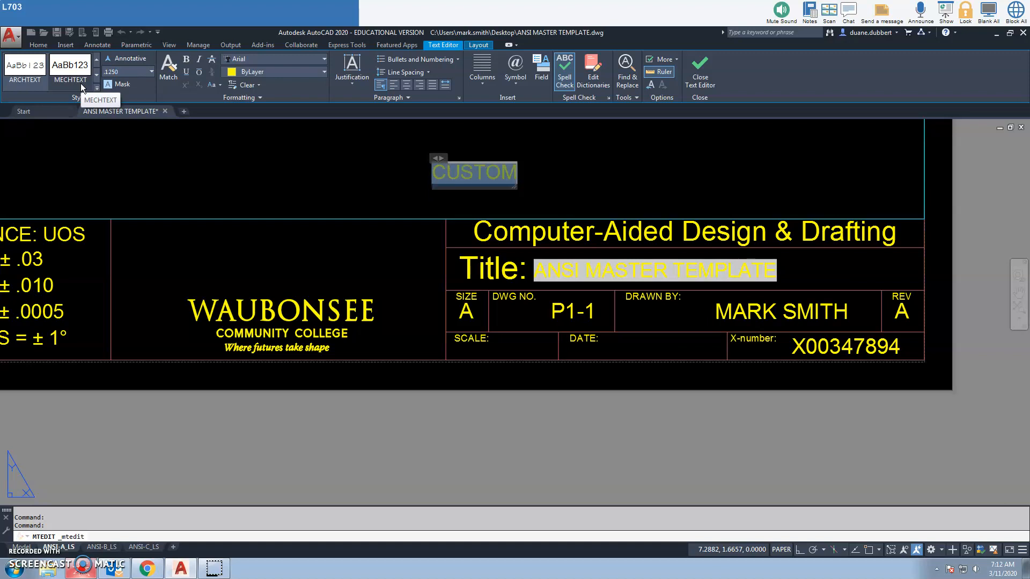
{"action": "left_click", "coordinate": [177, 178]}
Move the viewport scale field into the SCALE box of the title block, directly after the "SCALE:" label.
{"action": "left_click", "coordinate": [144, 59]}
{"action": "left_click", "coordinate": [445, 167]}
{"action": "key", "text": "Return"}
{"action": "left_click", "coordinate": [315, 149]}
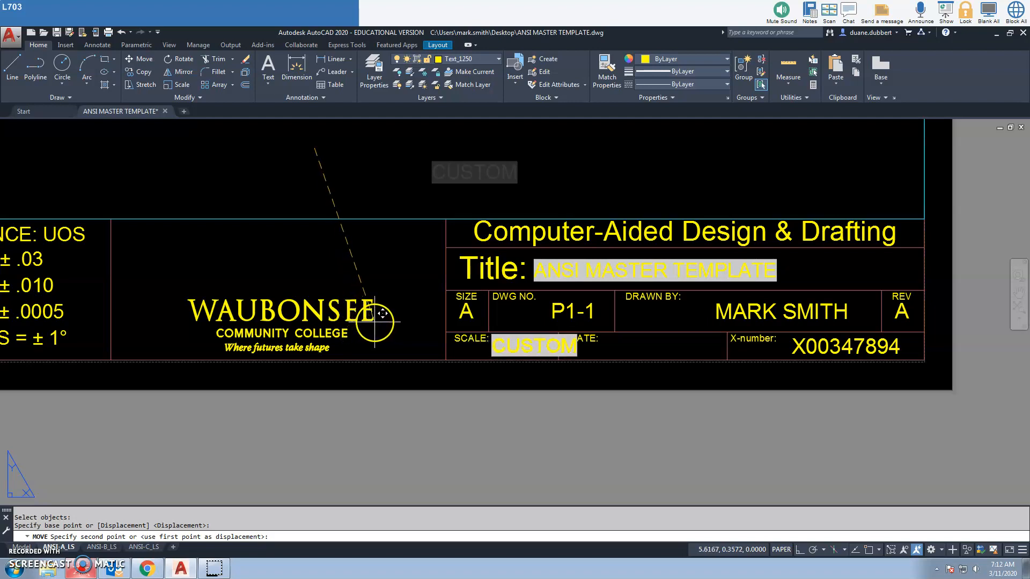
{"action": "left_click", "coordinate": [374, 324]}
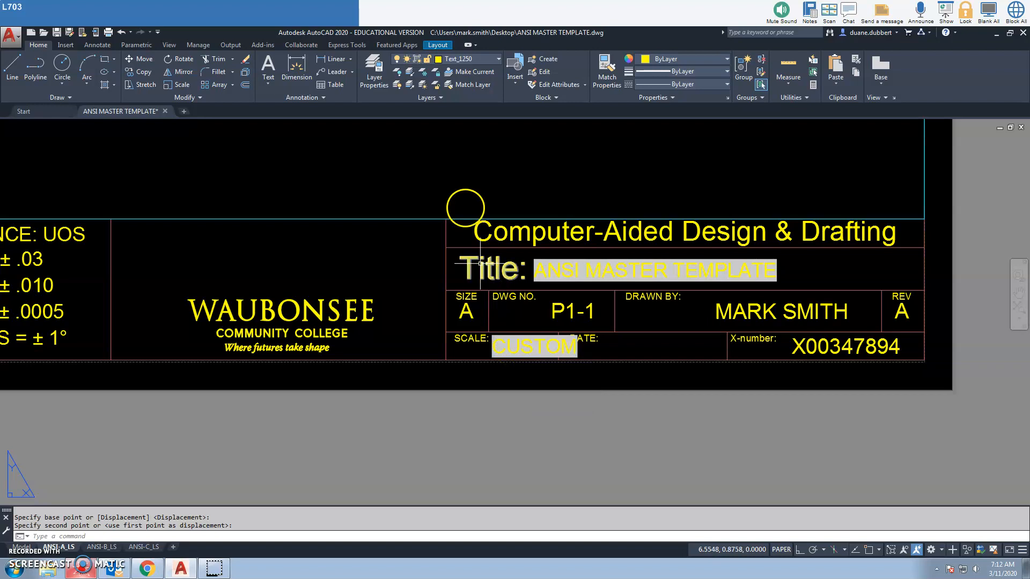
Activate the viewport, set its scale to 1:1 and return to paper space.
{"action": "double_click", "coordinate": [466, 142]}
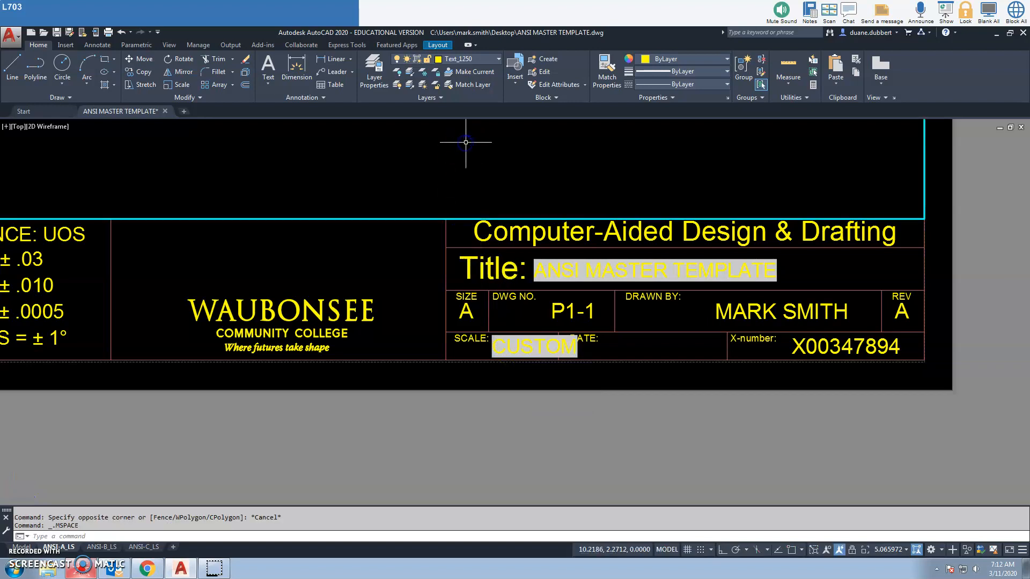
{"action": "left_click", "coordinate": [905, 549]}
{"action": "left_click", "coordinate": [887, 241]}
{"action": "double_click", "coordinate": [585, 440]}
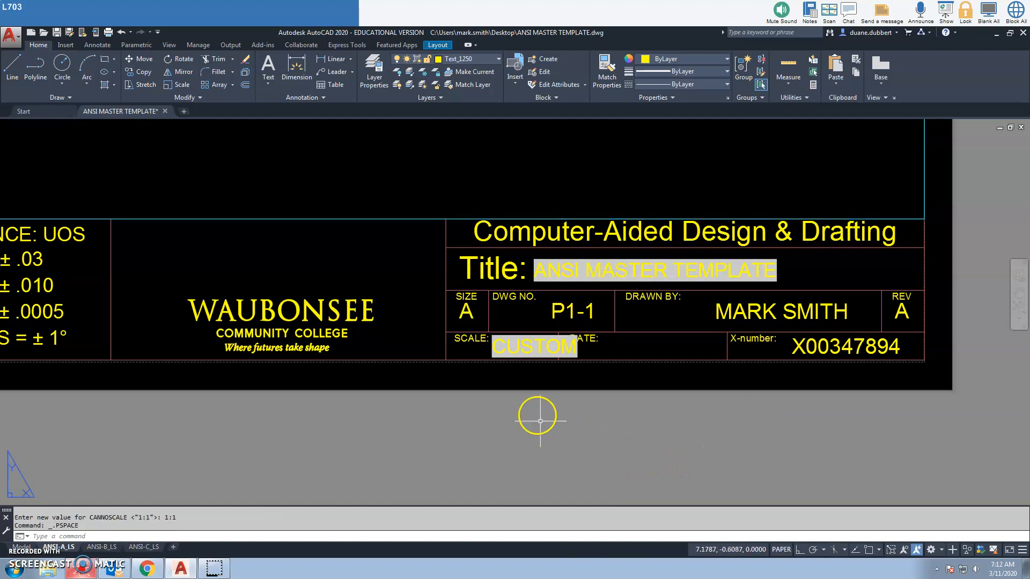
Update the scale field in the title block so it reflects the viewport's current scale.
{"action": "left_click", "coordinate": [526, 349]}
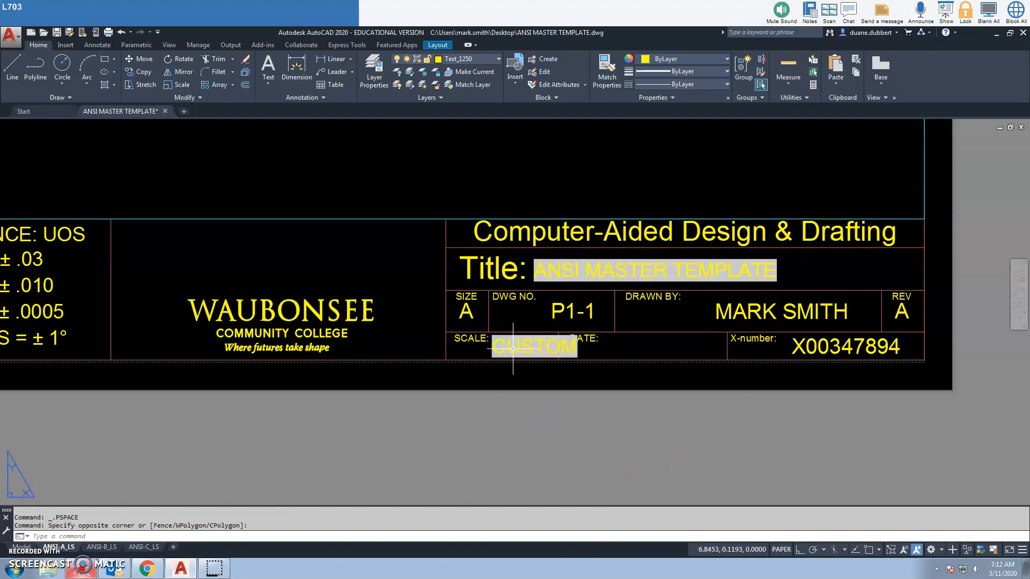
{"action": "left_click", "coordinate": [512, 353]}
{"action": "double_click", "coordinate": [513, 353]}
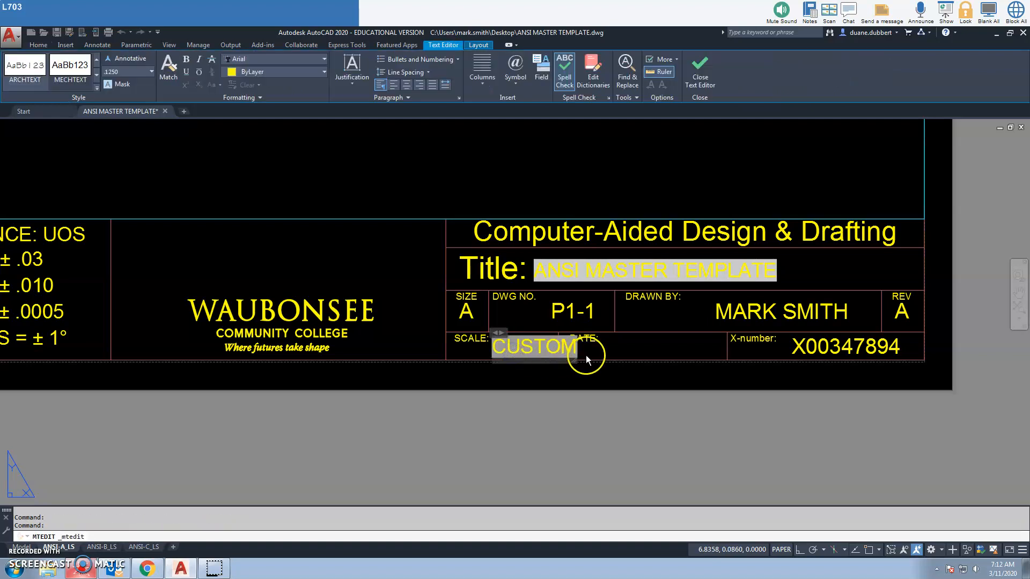
{"action": "right_click", "coordinate": [542, 344]}
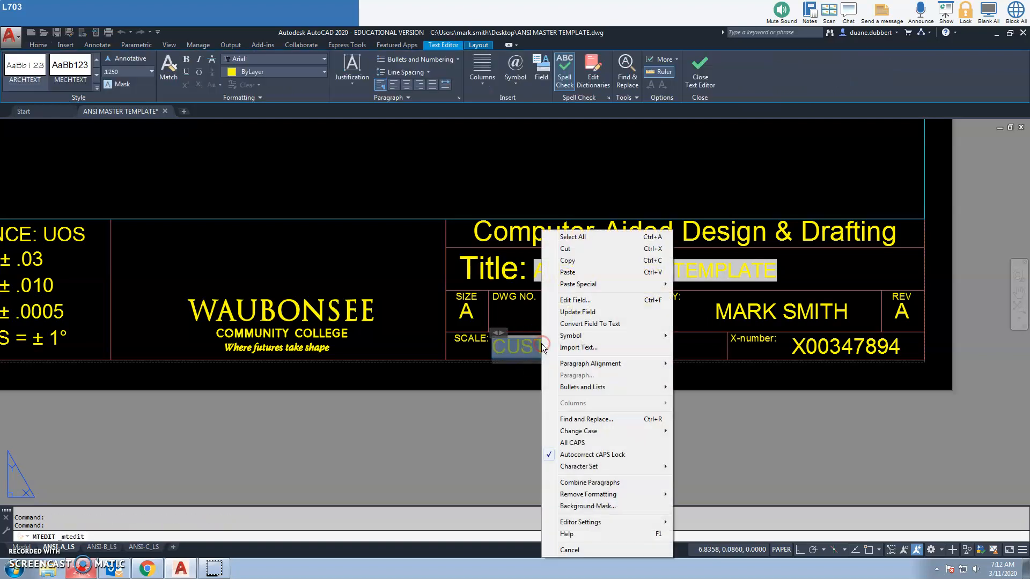
{"action": "left_click", "coordinate": [568, 311]}
{"action": "left_click", "coordinate": [513, 394]}
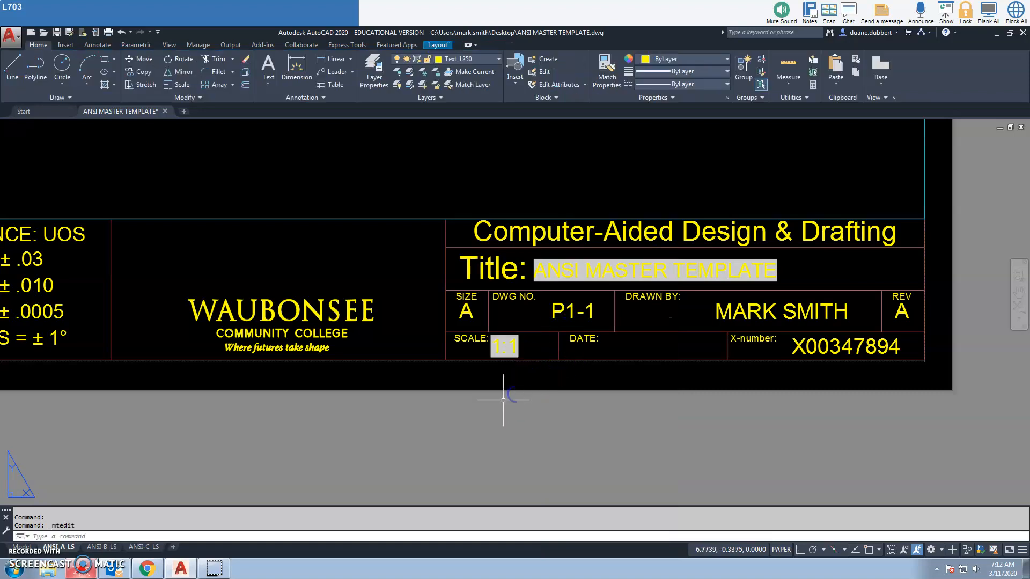
Nudge the scale field slightly away from the "SCALE:" label within its box.
{"action": "scroll", "coordinate": [467, 404], "scroll_direction": "up", "scroll_amount": 3}
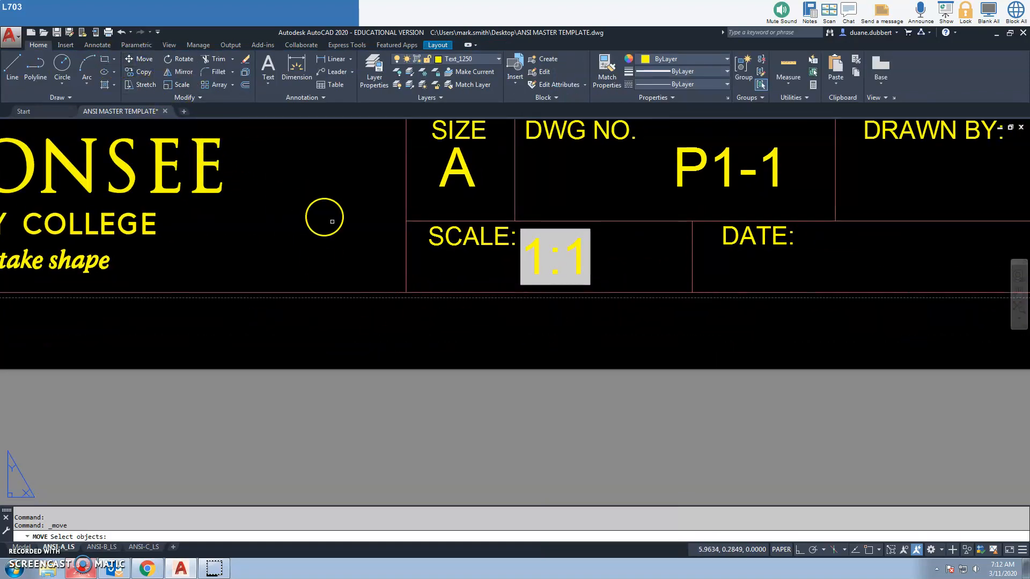
{"action": "left_click", "coordinate": [518, 259]}
{"action": "key", "text": "Return"}
{"action": "left_click", "coordinate": [460, 274]}
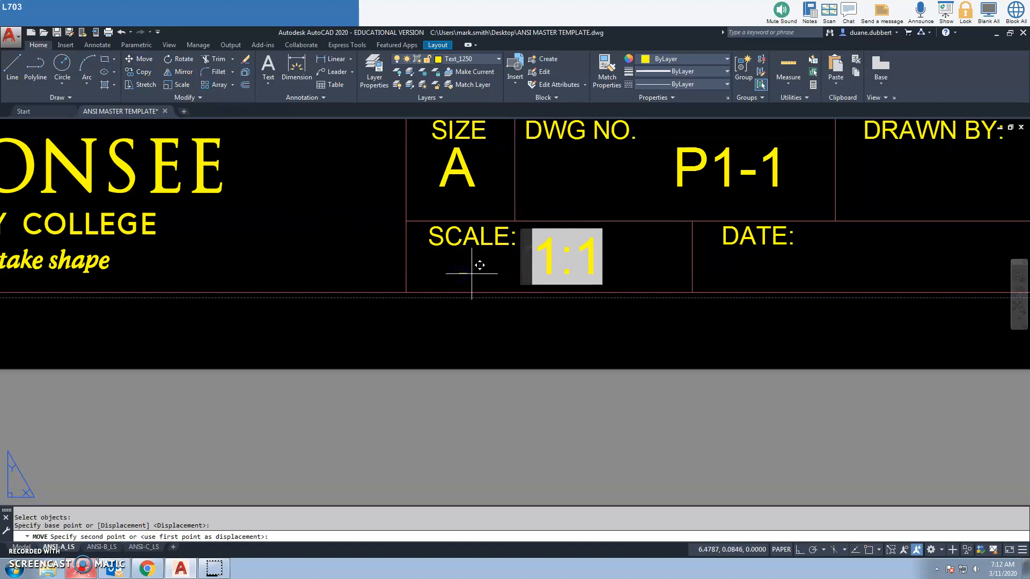
{"action": "left_click", "coordinate": [472, 273]}
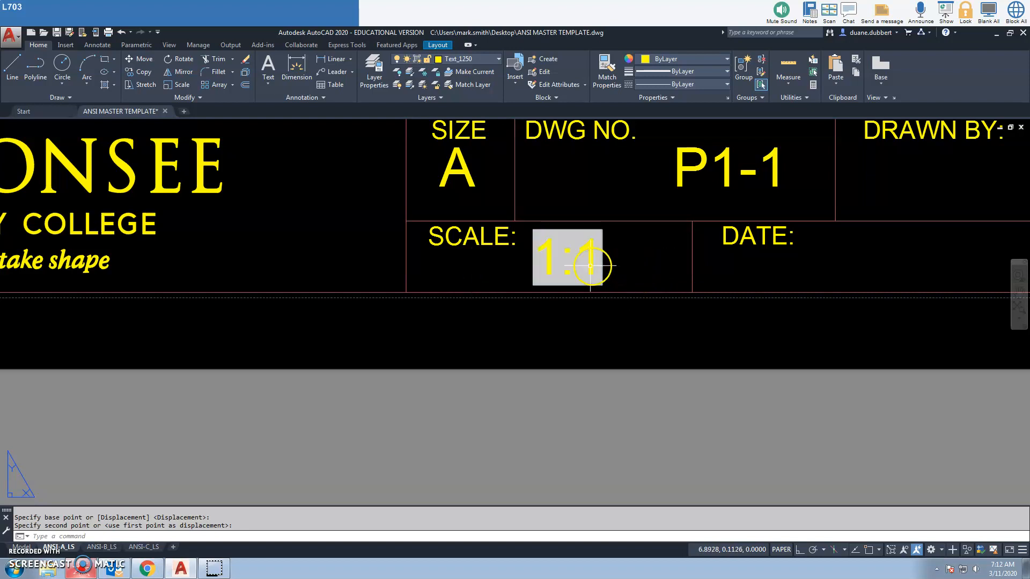
{"action": "double_click", "coordinate": [564, 259]}
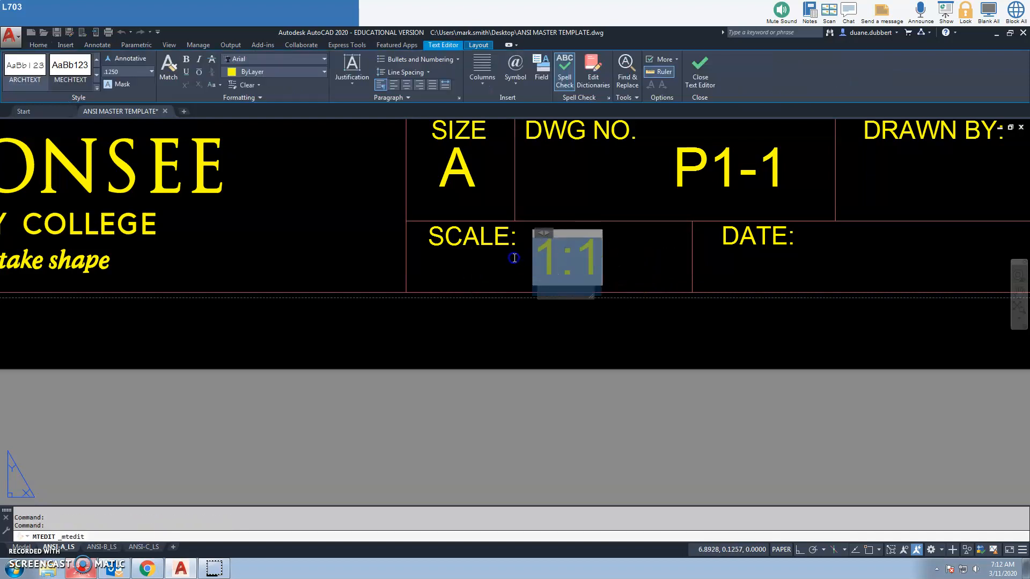
{"action": "left_click", "coordinate": [469, 396]}
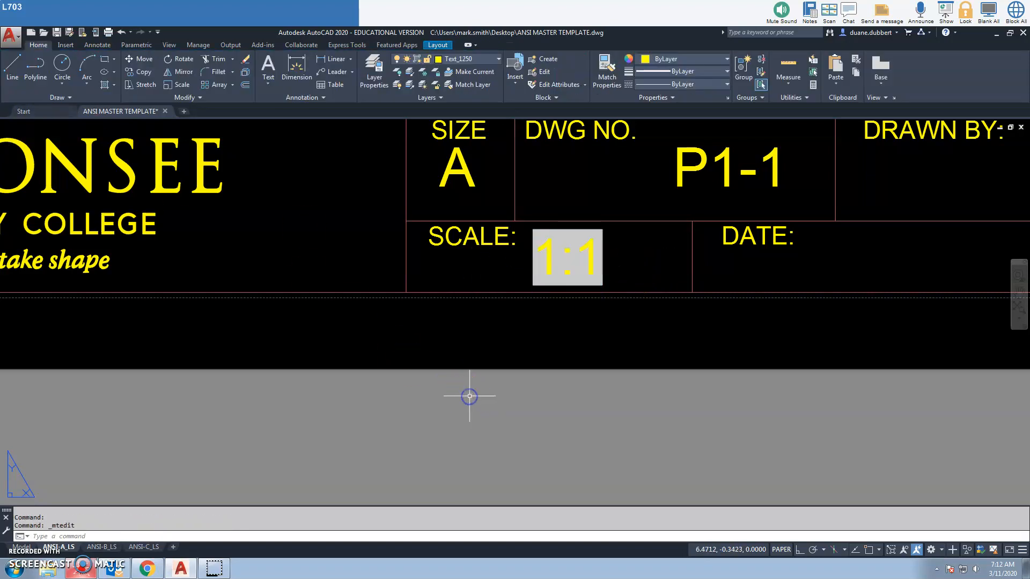
Insert a Date field in M/d/yyyy format next to the "DATE:" label of the title block.
{"action": "scroll", "coordinate": [469, 396], "scroll_direction": "down", "scroll_amount": 5}
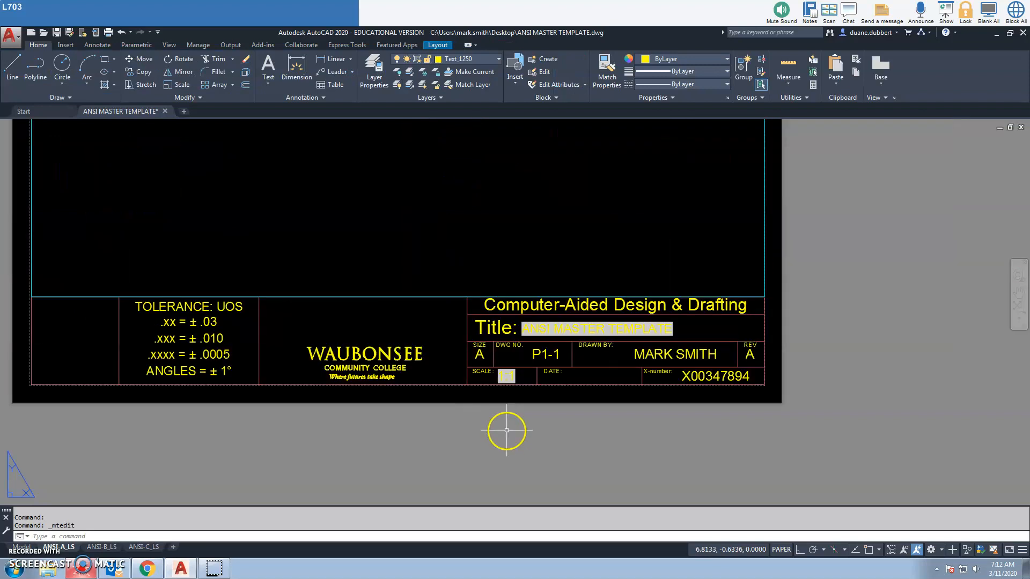
{"action": "scroll", "coordinate": [517, 453], "scroll_direction": "down", "scroll_amount": 3}
{"action": "middle_click_drag", "start_coordinate": [559, 496], "coordinate": [563, 509]}
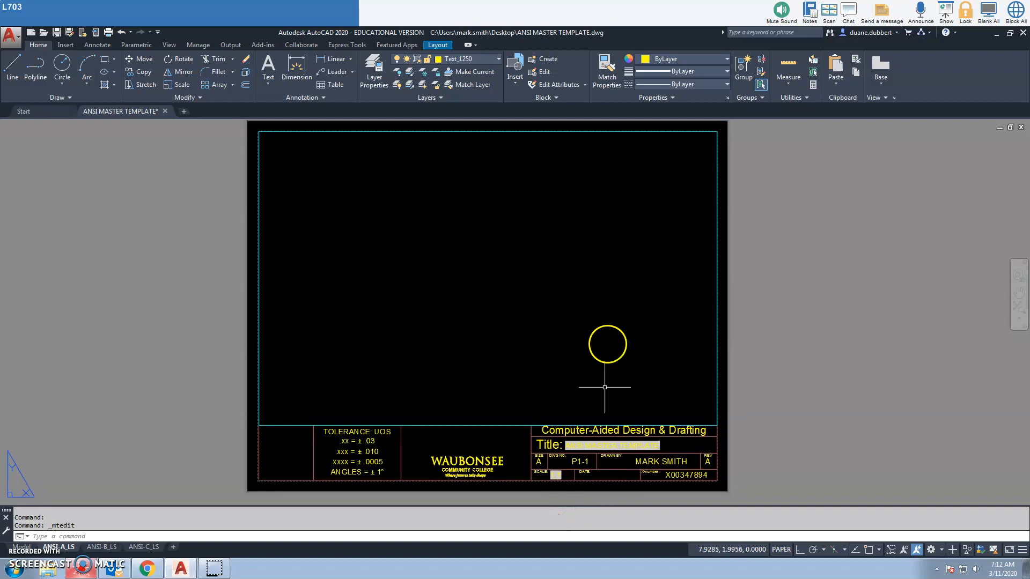
{"action": "type", "text": "d"}
{"action": "key", "text": "Return"}
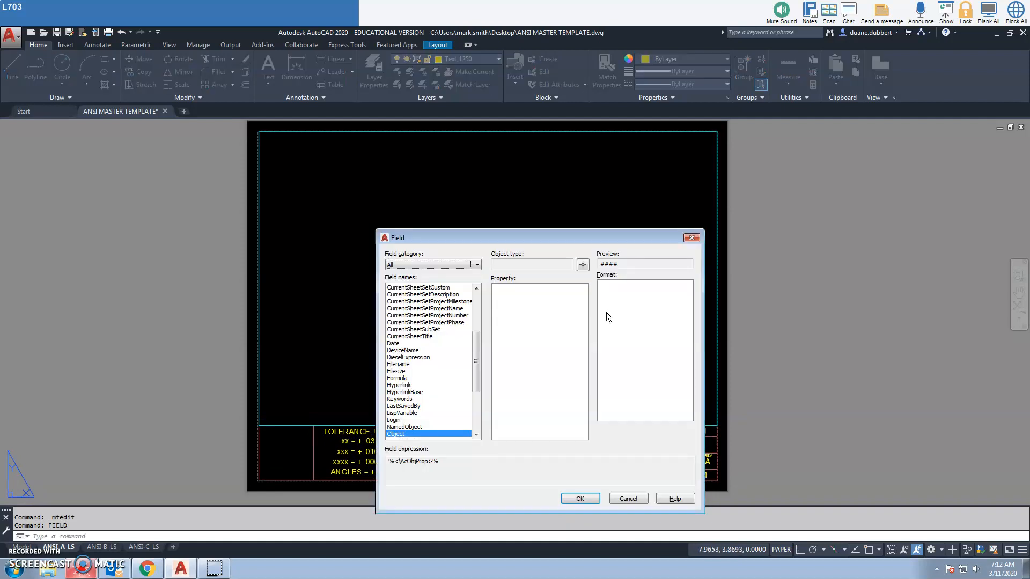
{"action": "left_click", "coordinate": [393, 344]}
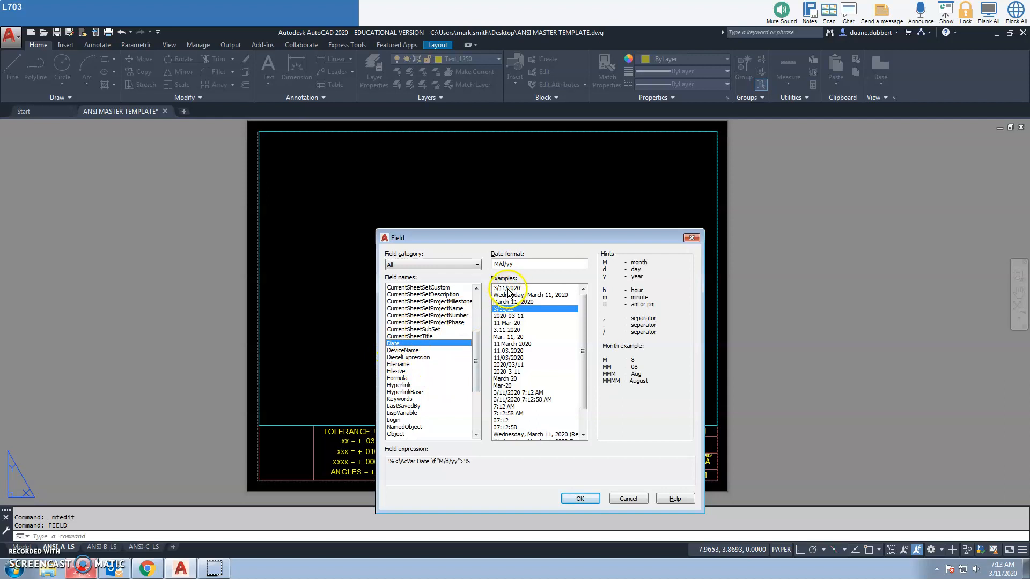
{"action": "left_click", "coordinate": [507, 291]}
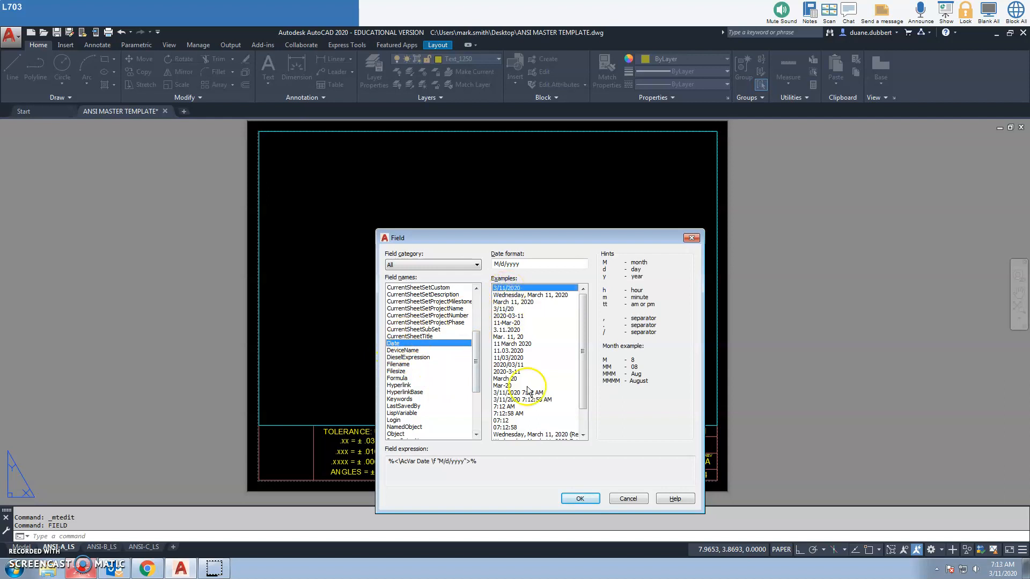
{"action": "left_click", "coordinate": [580, 498]}
{"action": "scroll", "coordinate": [590, 492], "scroll_direction": "up", "scroll_amount": 6}
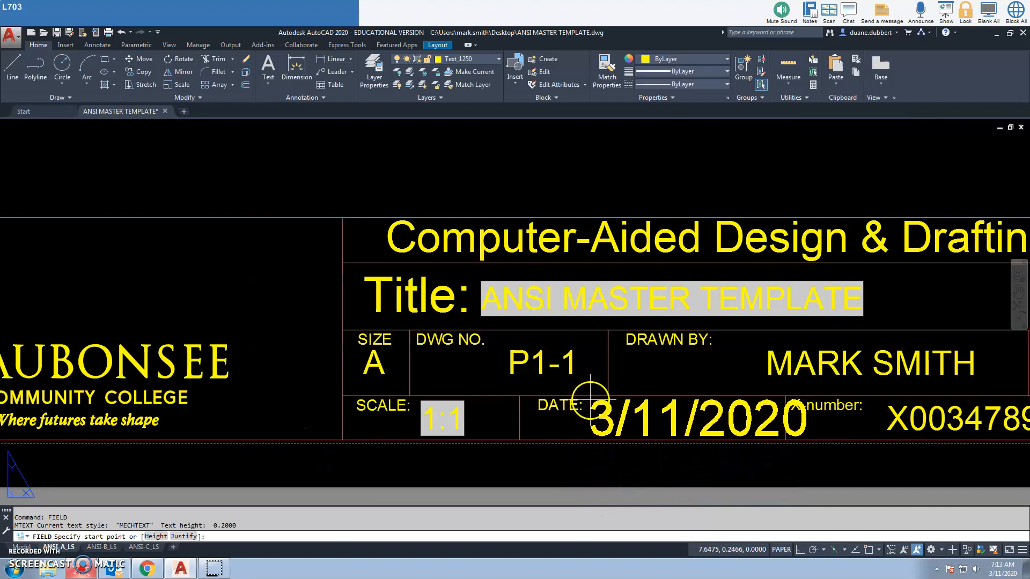
{"action": "left_click", "coordinate": [590, 400]}
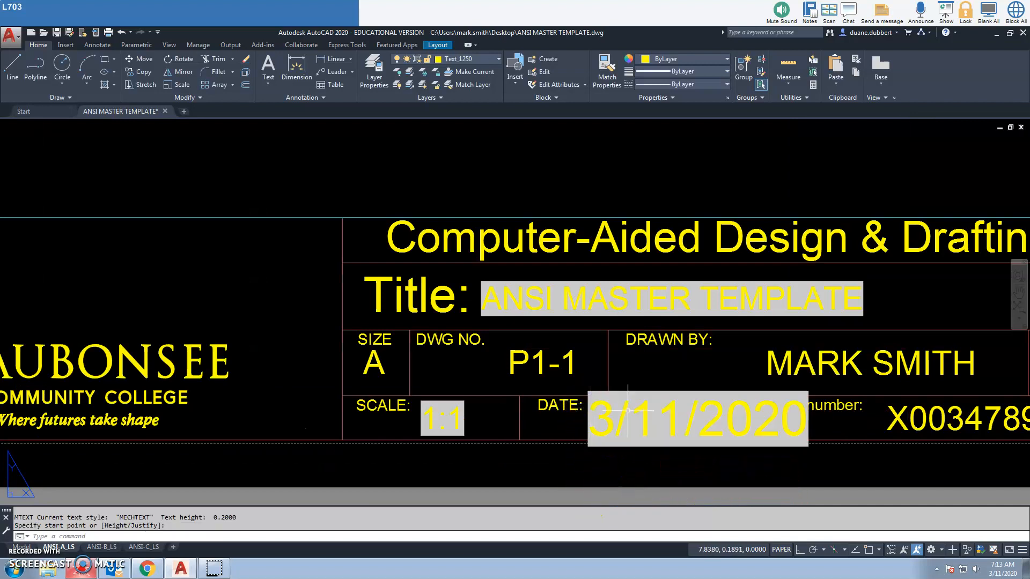
Set the text height of the date field in the title block to .1250.
{"action": "key", "text": "Escape"}
{"action": "left_click", "coordinate": [786, 419]}
{"action": "left_click", "coordinate": [798, 421]}
{"action": "key", "text": "Escape"}
{"action": "key", "text": "Escape"}
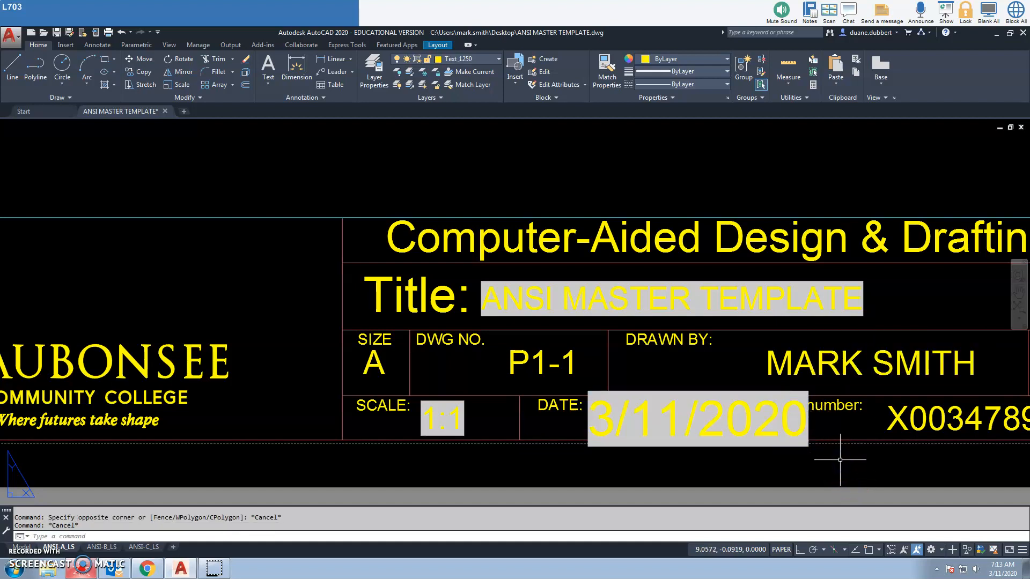
{"action": "double_click", "coordinate": [802, 432]}
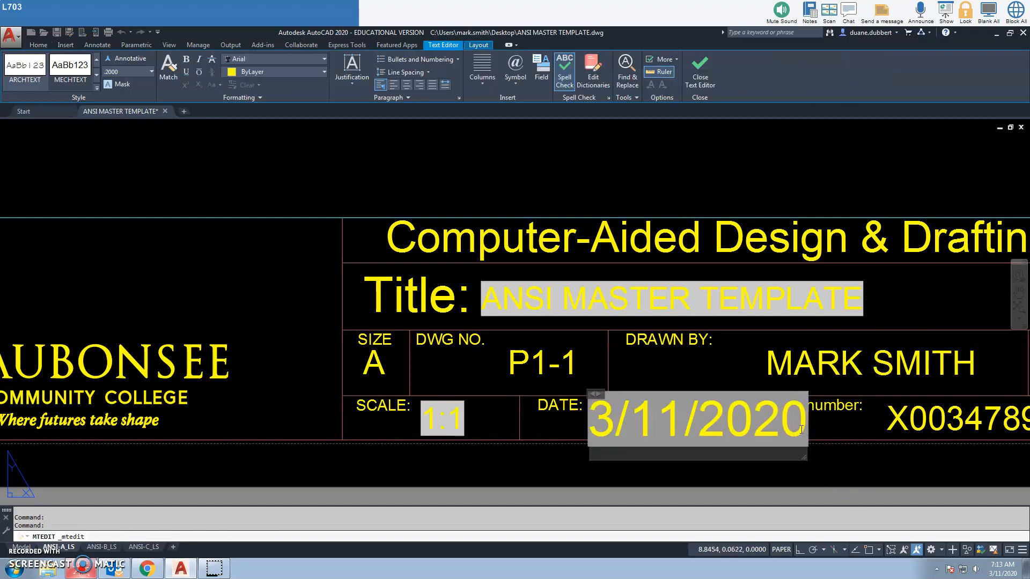
{"action": "double_click", "coordinate": [681, 428]}
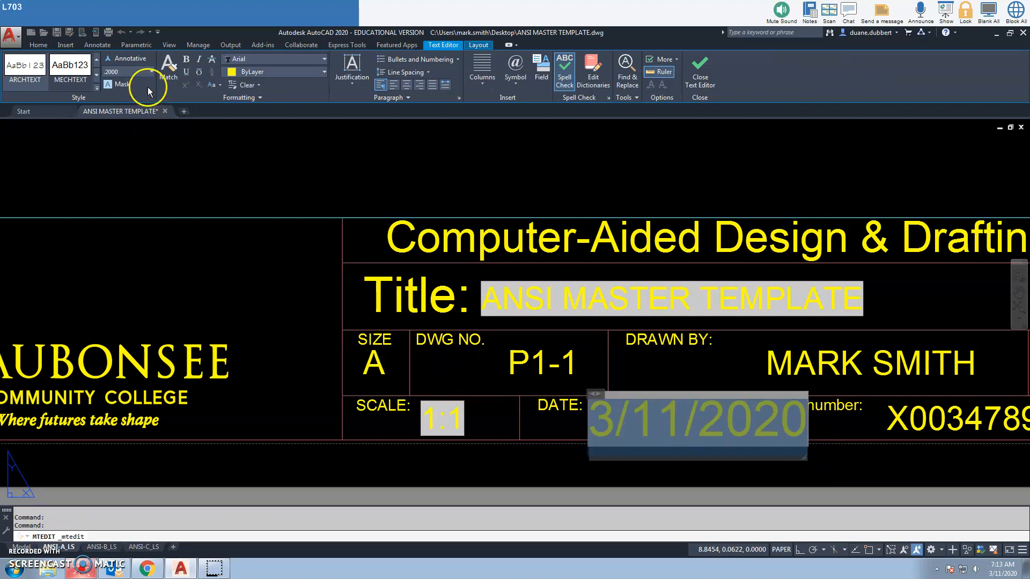
{"action": "left_click", "coordinate": [83, 77]}
{"action": "left_click", "coordinate": [279, 439]}
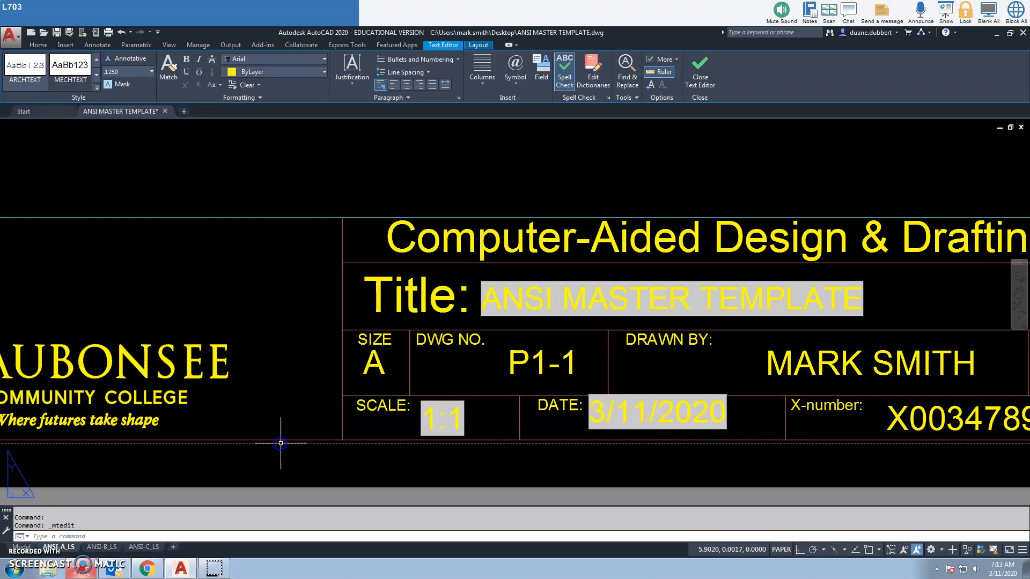
Move the date field slightly down and away from the "DATE:" label so it sits inside its box.
{"action": "scroll", "coordinate": [384, 391], "scroll_direction": "up", "scroll_amount": 3}
{"action": "left_click", "coordinate": [139, 59]}
{"action": "left_click", "coordinate": [644, 382]}
{"action": "key", "text": "Return"}
{"action": "left_click", "coordinate": [579, 474]}
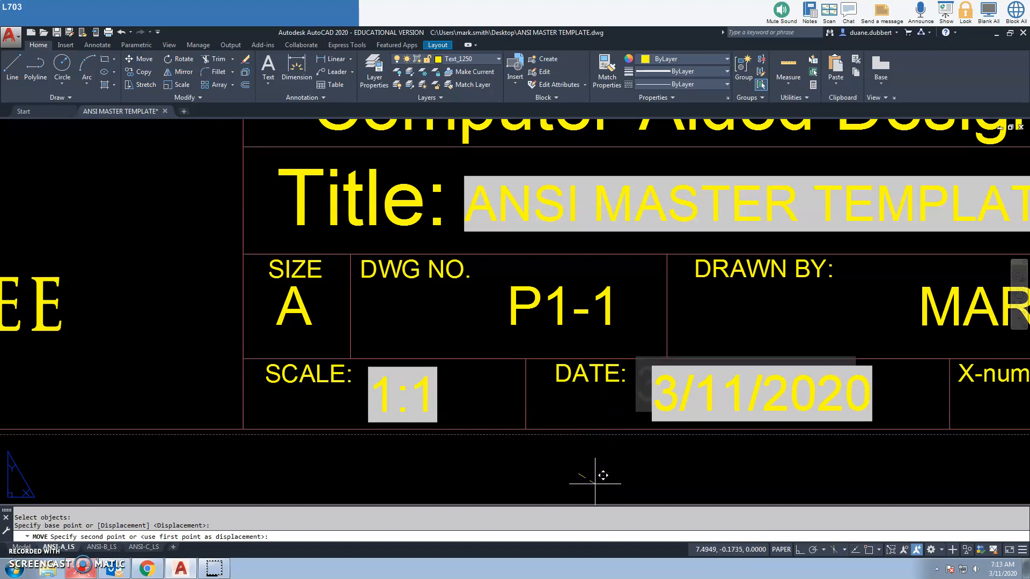
{"action": "left_click", "coordinate": [594, 484]}
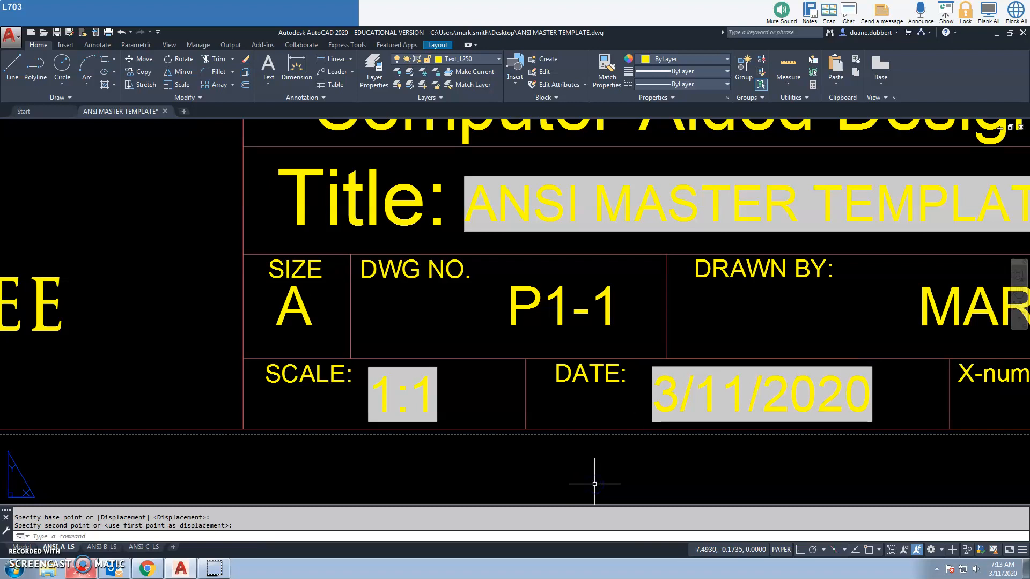
Zoom to the whole ANSI-A sheet and check the title blocks on the ANSI-B_LS and ANSI-C_LS layouts.
{"action": "scroll", "coordinate": [594, 483], "scroll_direction": "down", "scroll_amount": 2}
{"action": "type", "text": "z"}
{"action": "key", "text": "Return"}
{"action": "type", "text": "a"}
{"action": "key", "text": "Return"}
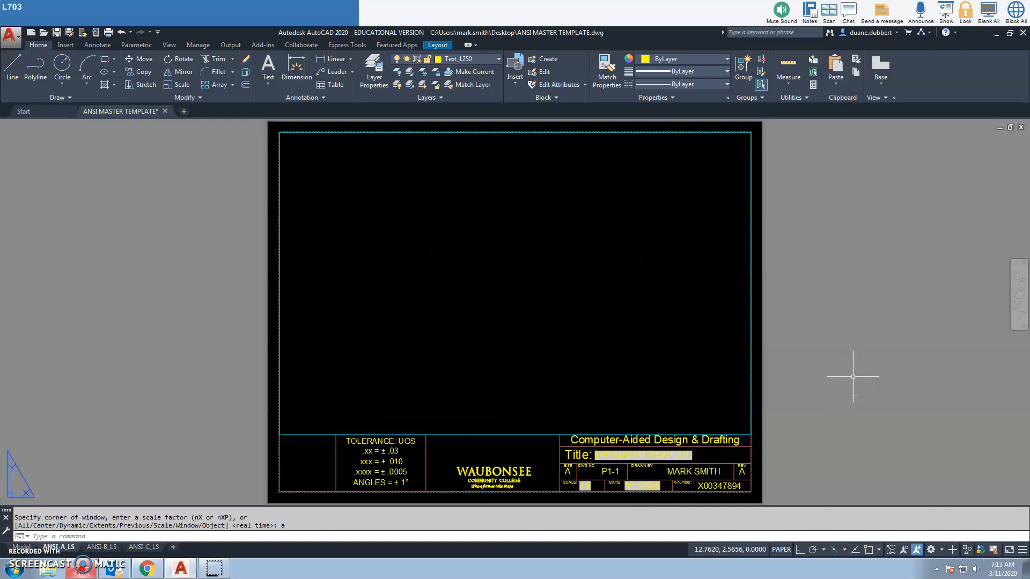
{"action": "left_click", "coordinate": [107, 550]}
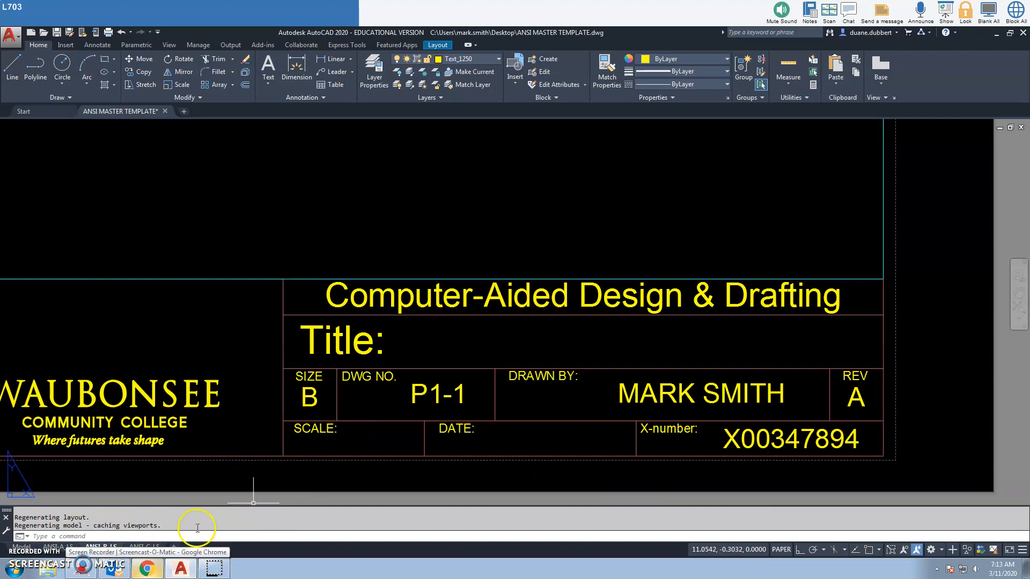
{"action": "left_click", "coordinate": [143, 546]}
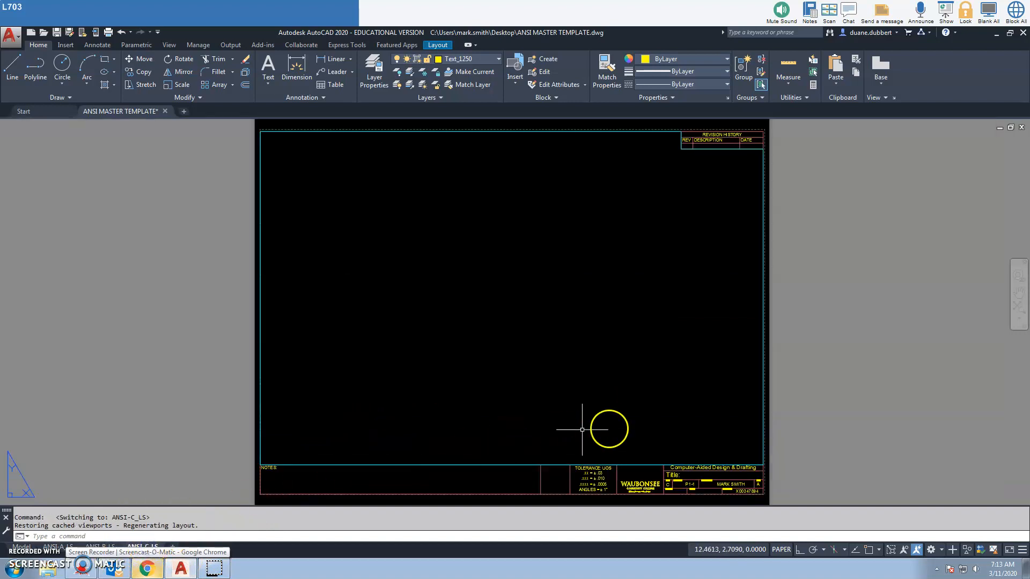